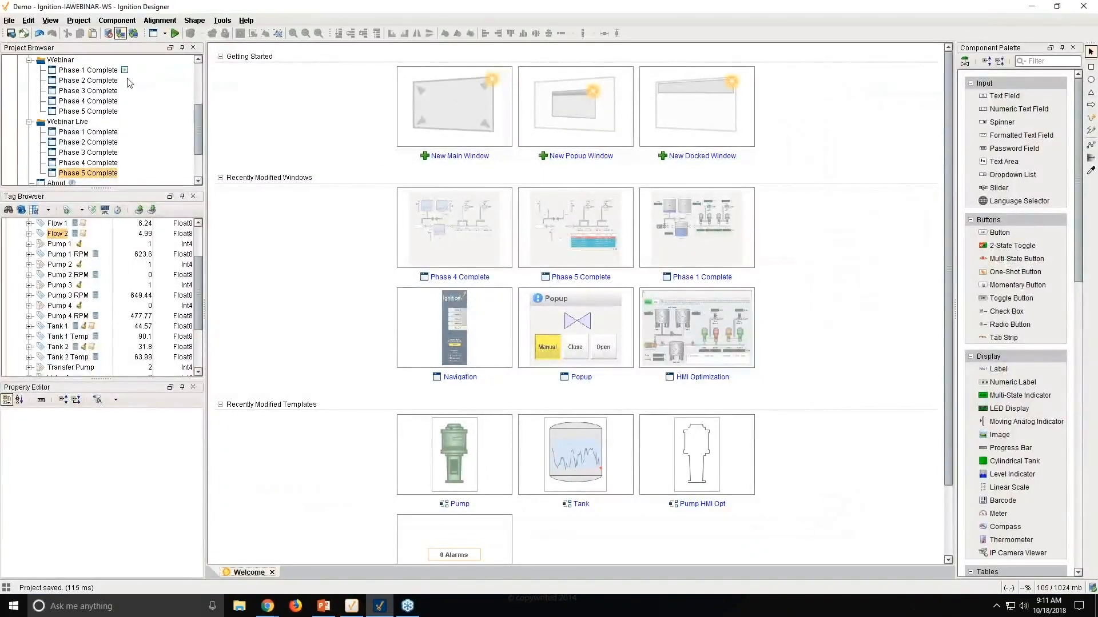
scroll(94, 86, "up", 3)
scroll(80, 96, "up", 2)
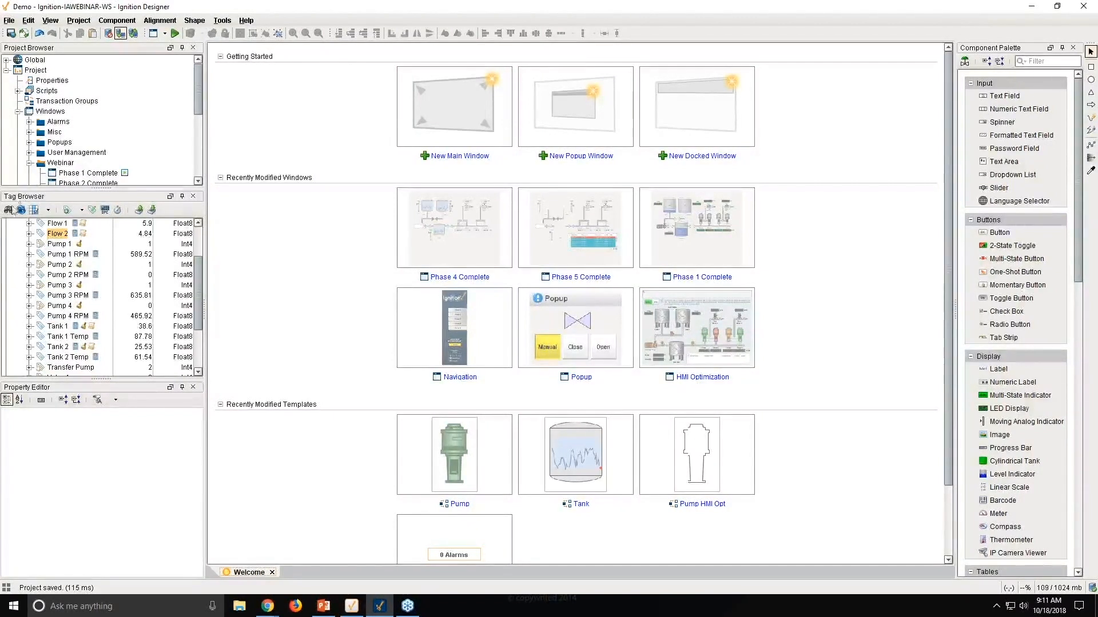
scroll(73, 285, "up", 2)
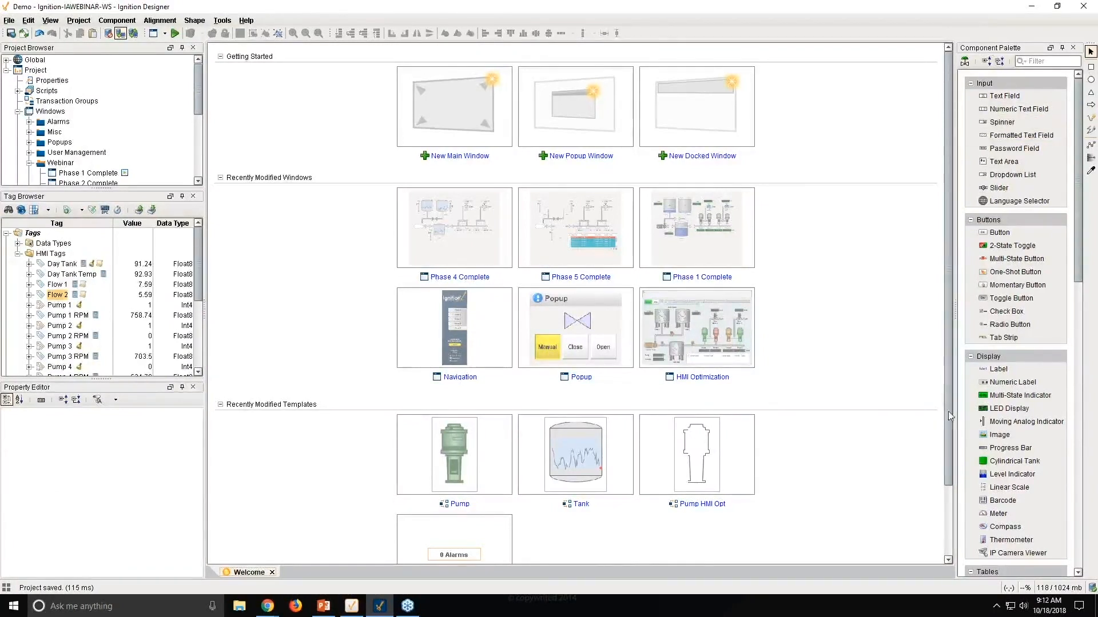
scroll(997, 244, "down", 2)
scroll(998, 244, "down", 2)
scroll(998, 242, "down", 2)
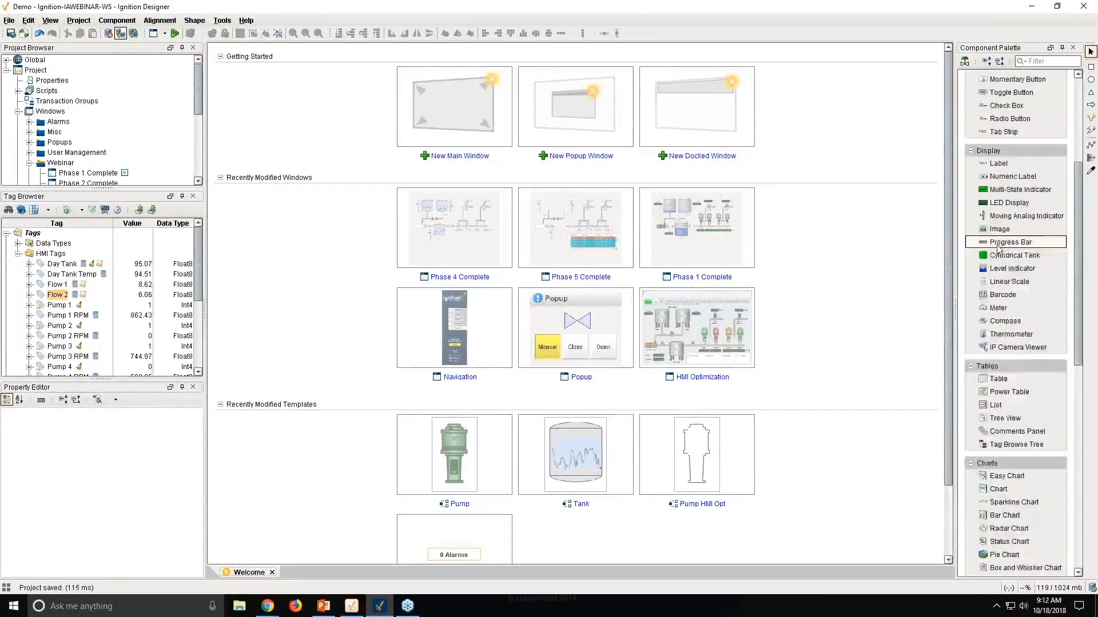
scroll(997, 247, "down", 2)
scroll(997, 252, "down", 2)
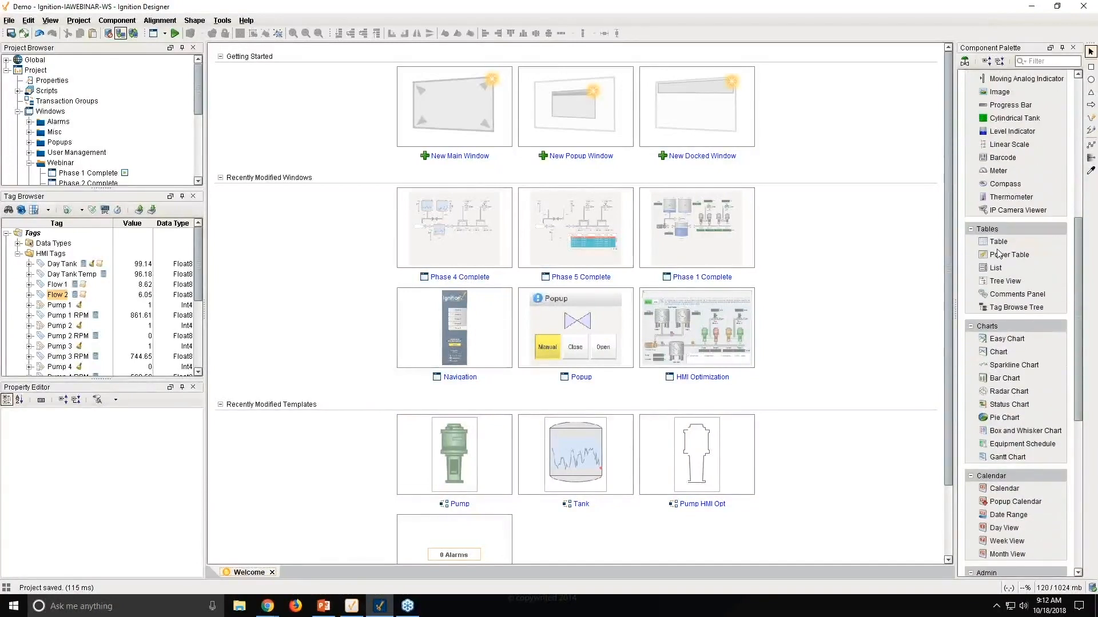
Step: Point out the power table component in the Component Palette
left_click(996, 255)
scroll(91, 128, "down", 2)
Step: Create a new Main Window under Webinar Live, keeping the default name, and drop the Tank 1 tag onto it
right_click(73, 163)
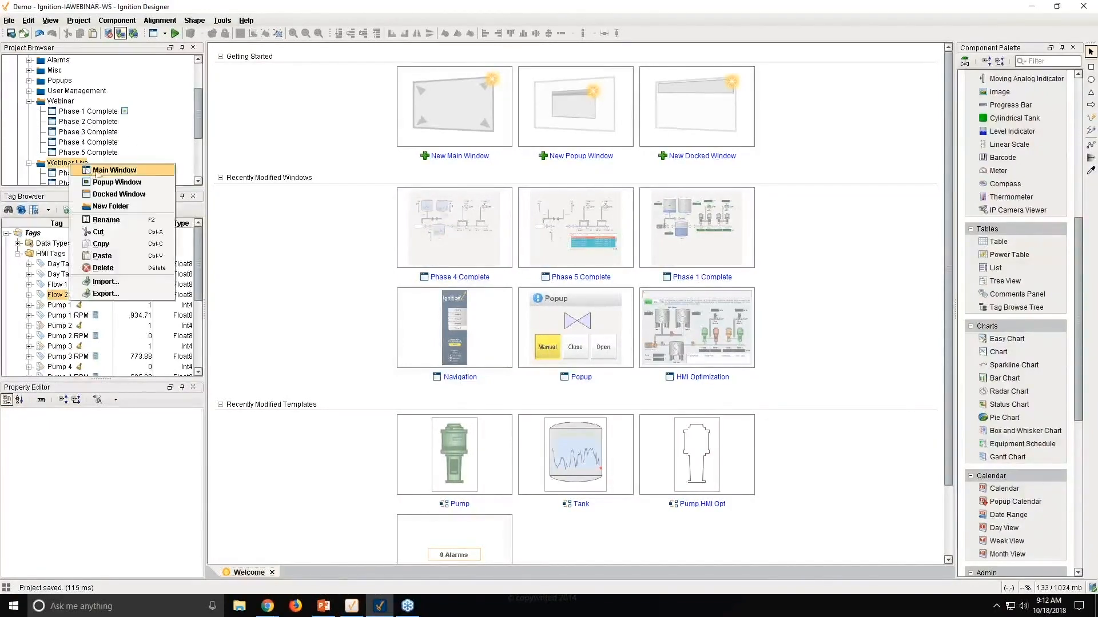
left_click(106, 176)
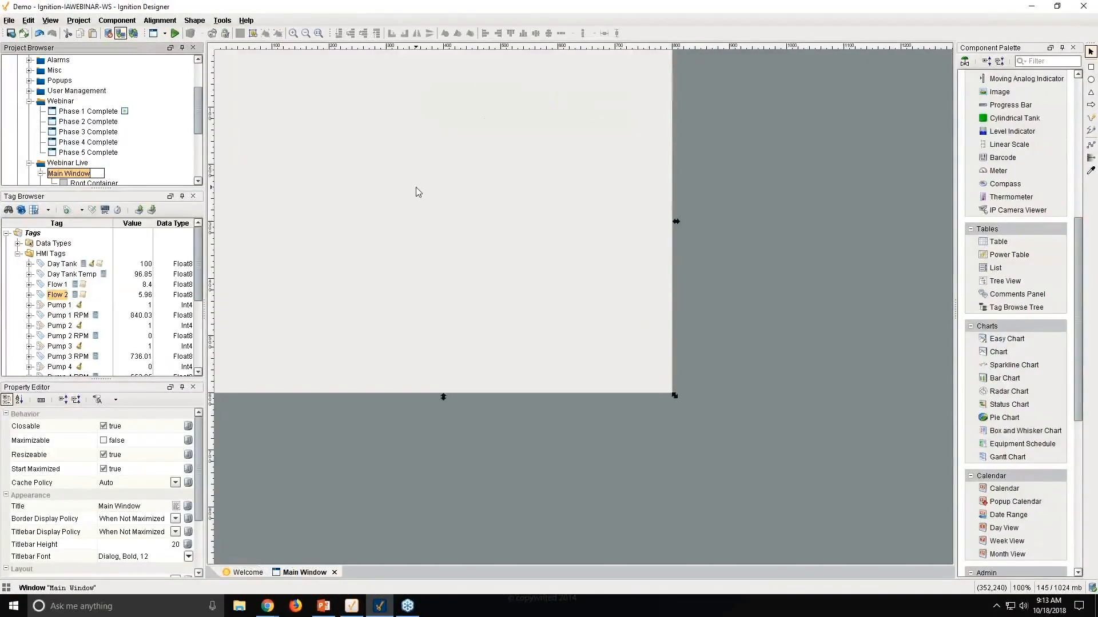
key("Return")
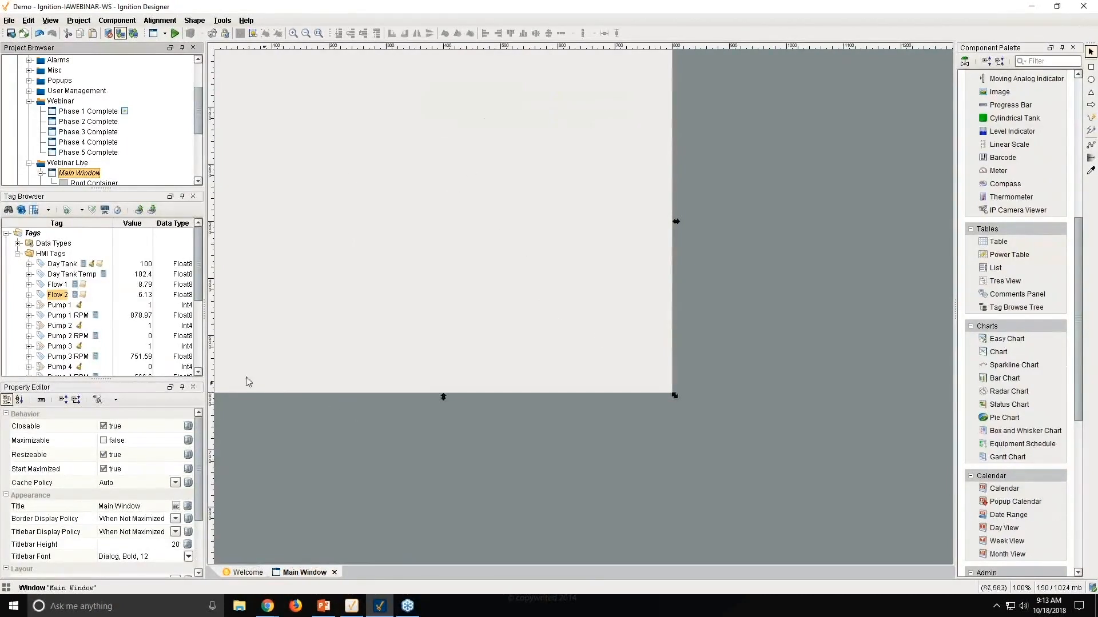
scroll(33, 355, "down", 1)
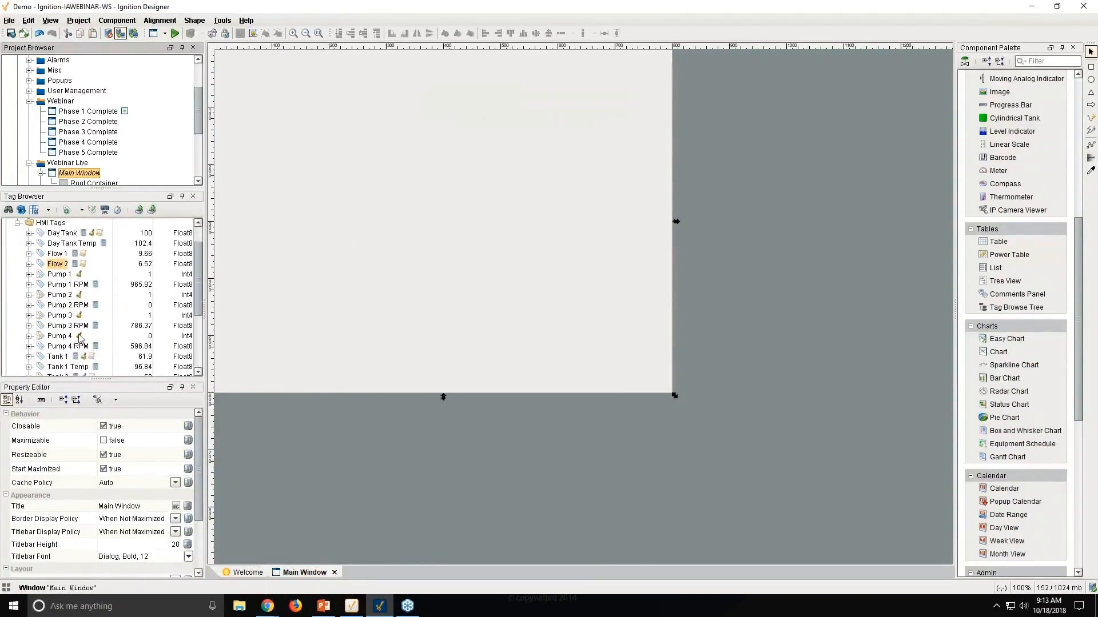
scroll(80, 297, "down", 1)
scroll(52, 316, "down", 1)
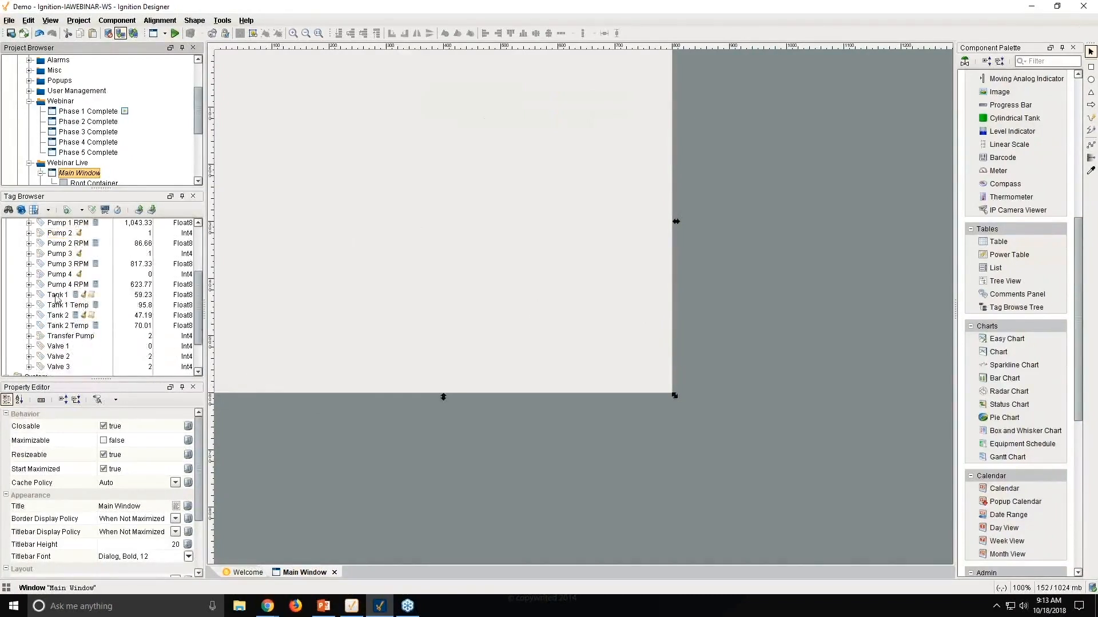
left_click_drag(57, 295, 241, 90)
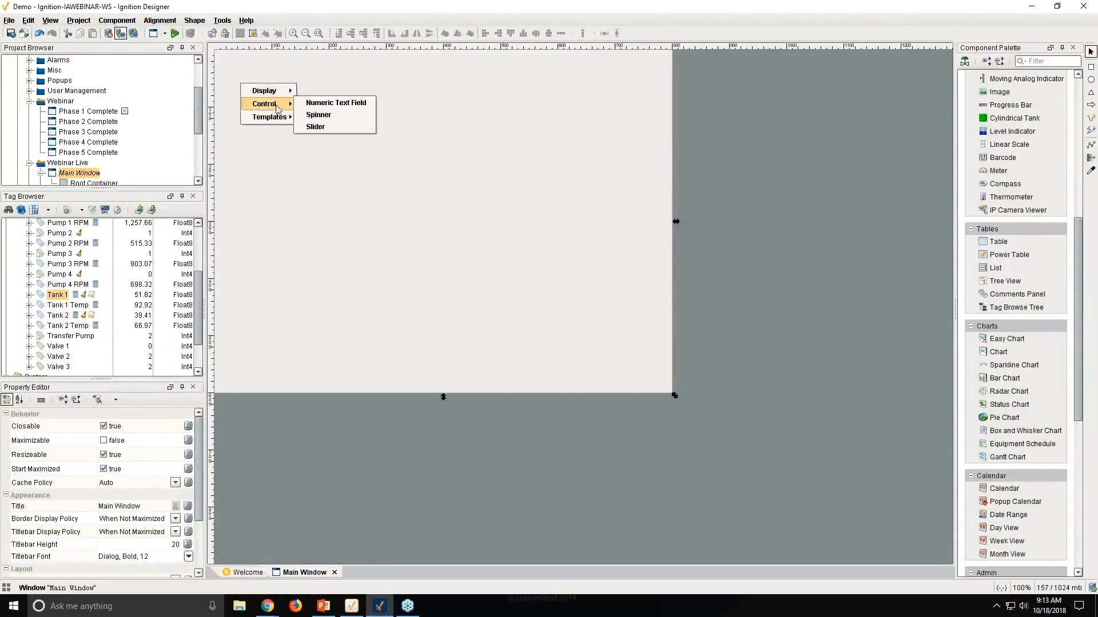
mouse_move(265, 90)
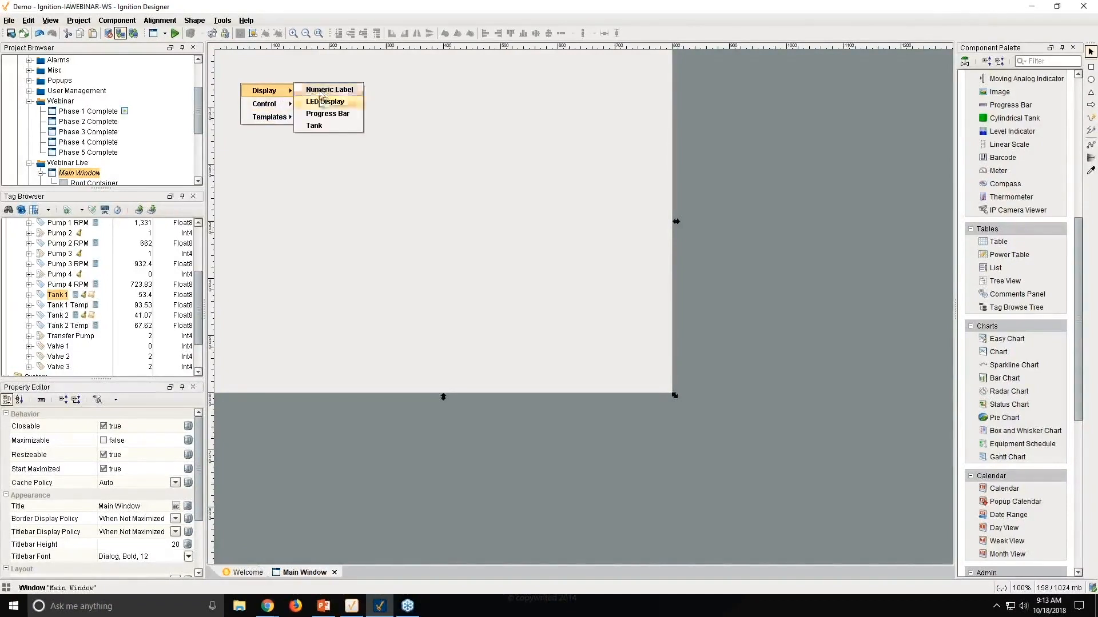
Step: Show Tank 1 as a cylindrical tank near the window's top-left
left_click(314, 127)
left_click_drag(291, 123, 317, 126)
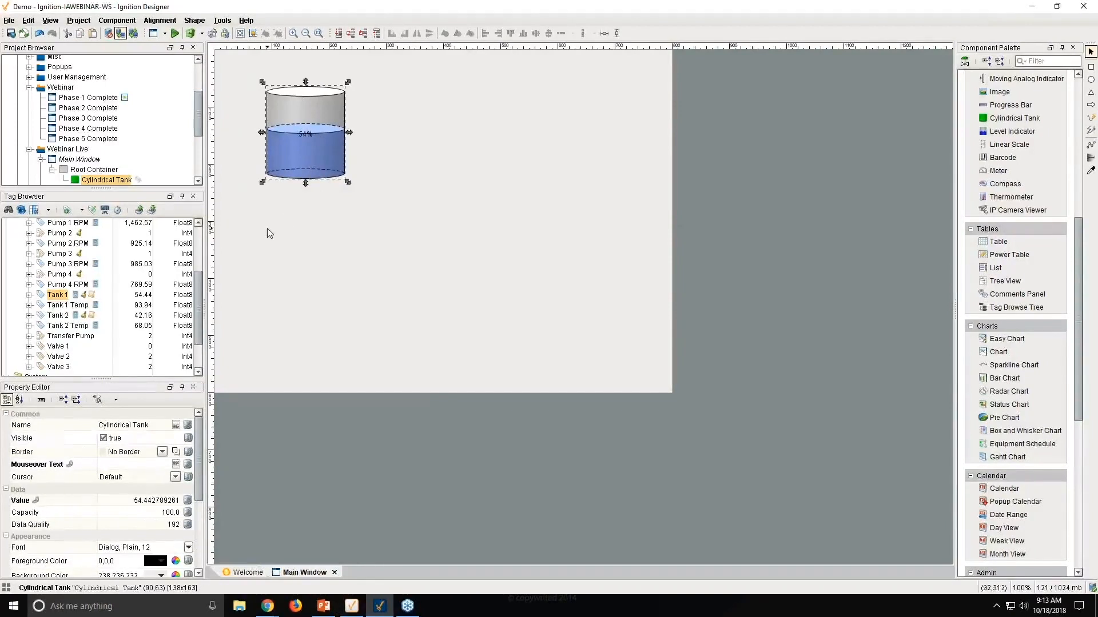
Step: Add Tank 1 Temp as an LED display beside the tank
left_click(67, 306)
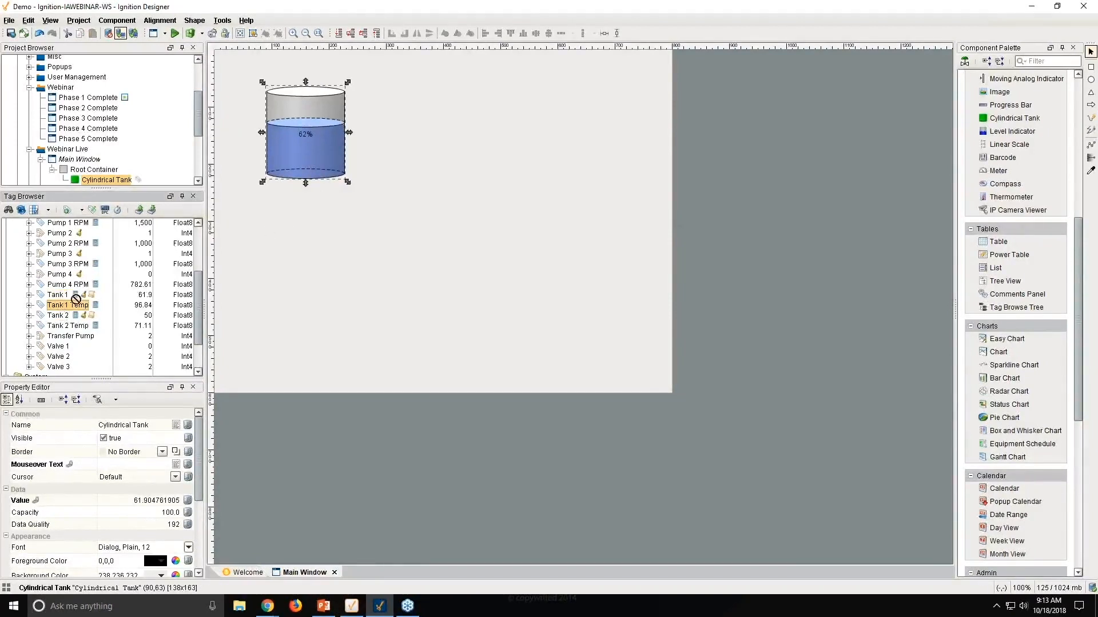
left_click_drag(60, 308, 224, 118)
mouse_move(247, 122)
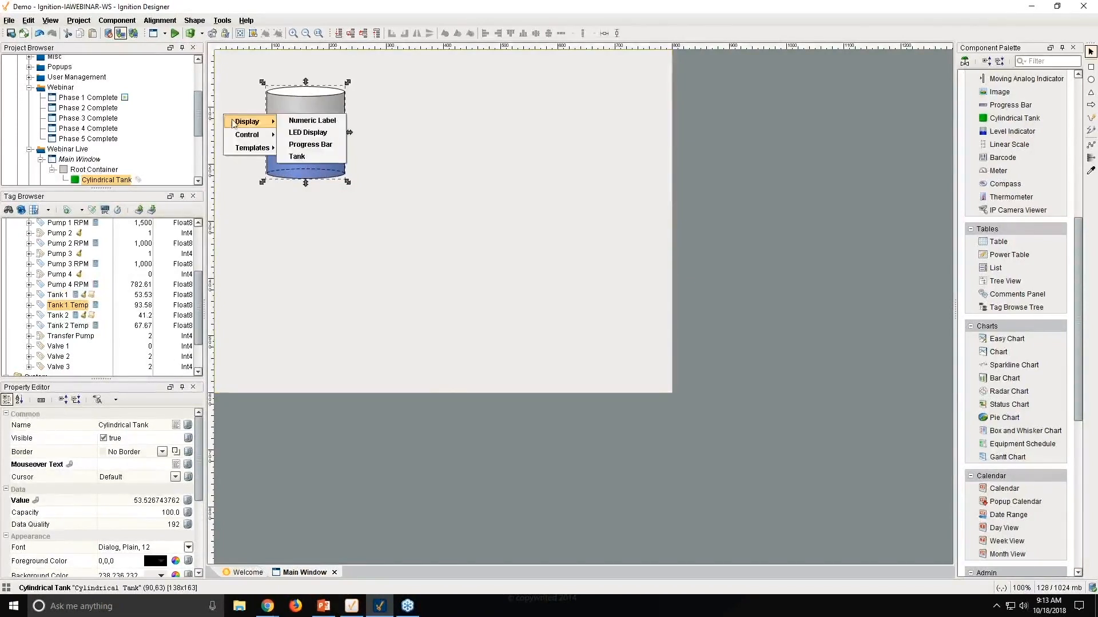
left_click(300, 135)
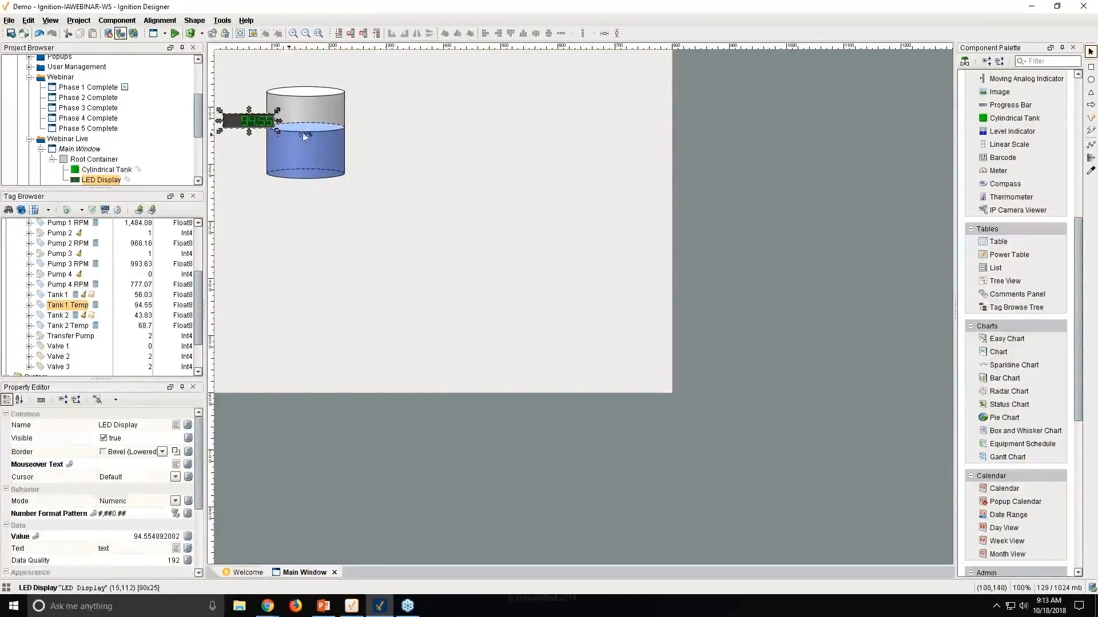
left_click_drag(309, 133, 322, 132)
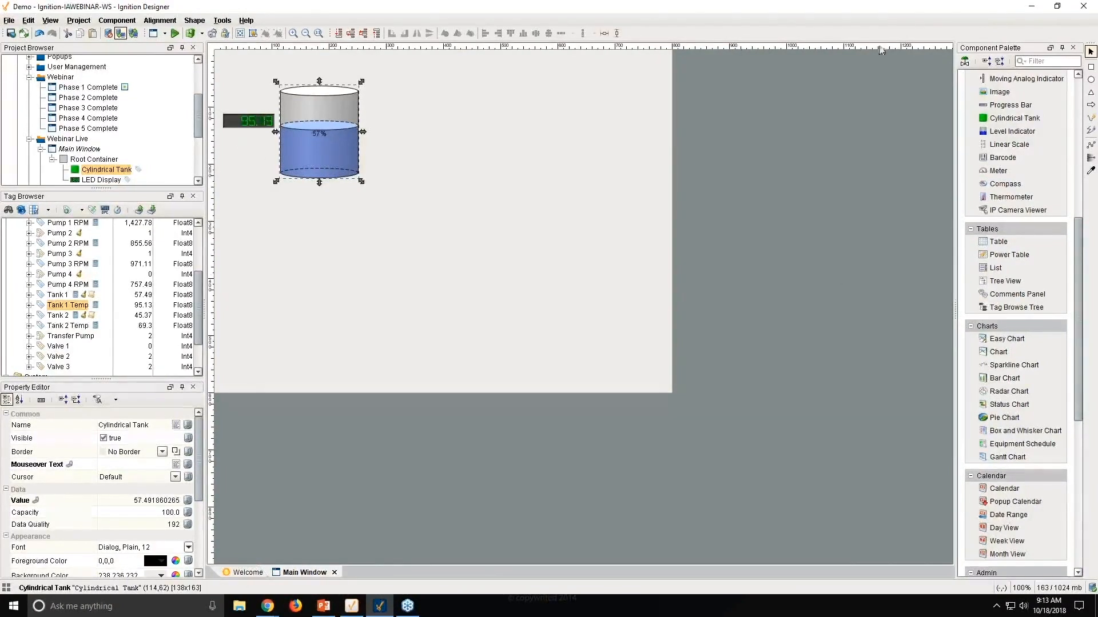
scroll(1046, 140, "down", 2)
scroll(1046, 141, "down", 2)
scroll(1046, 140, "down", 2)
scroll(1038, 171, "up", 2)
scroll(1029, 215, "up", 2)
scroll(1018, 263, "up", 2)
scroll(1019, 263, "up", 2)
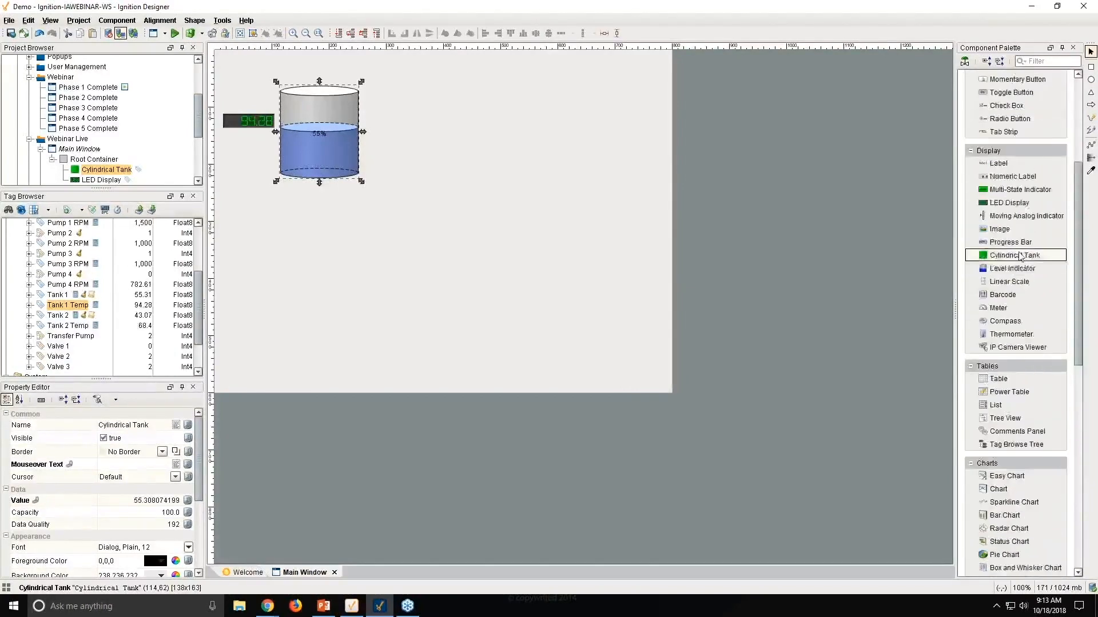
scroll(1012, 241, "up", 2)
mouse_move(1000, 215)
left_mouse_down()
mouse_move(354, 105)
mouse_move(236, 99)
left_mouse_up()
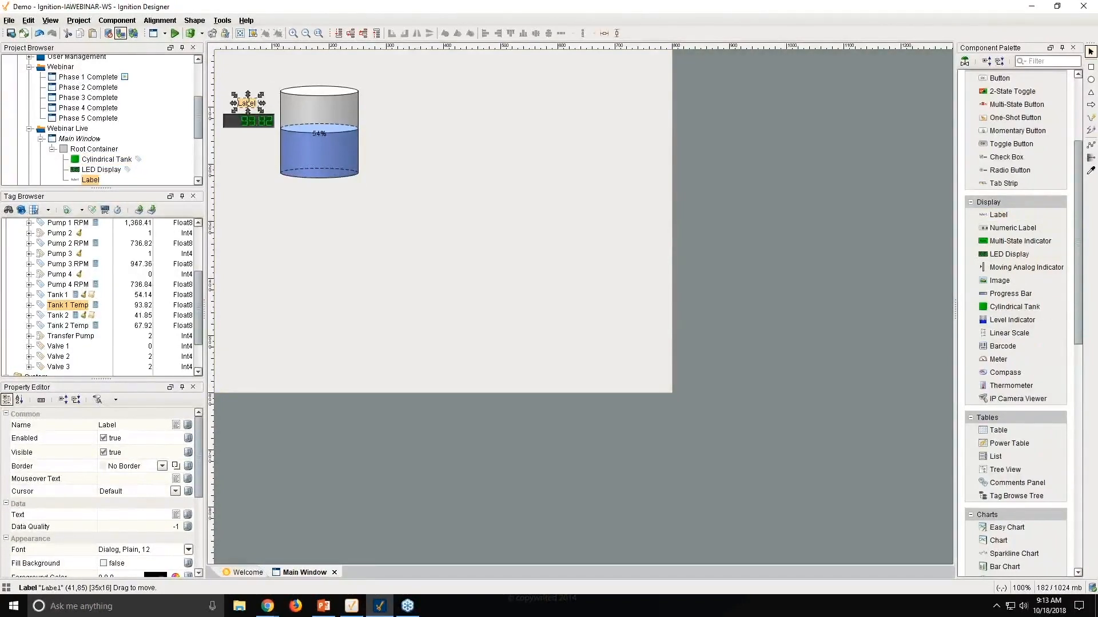
type("Temp")
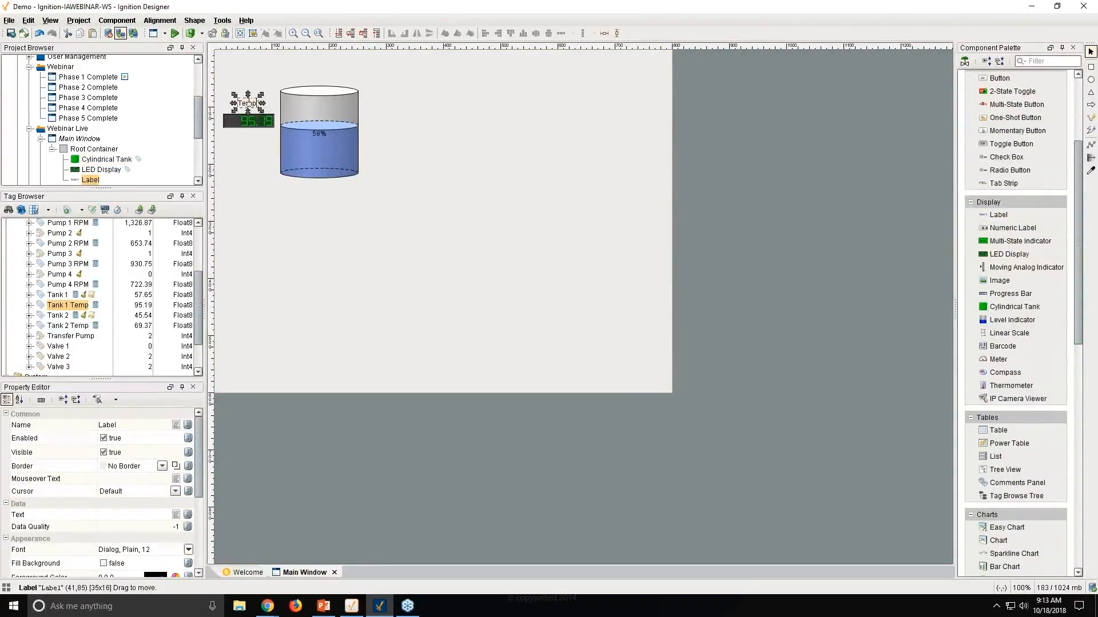
Step: Finish the Temp label above the LED display and drop the Tank 2 tag onto the window
left_click(262, 173)
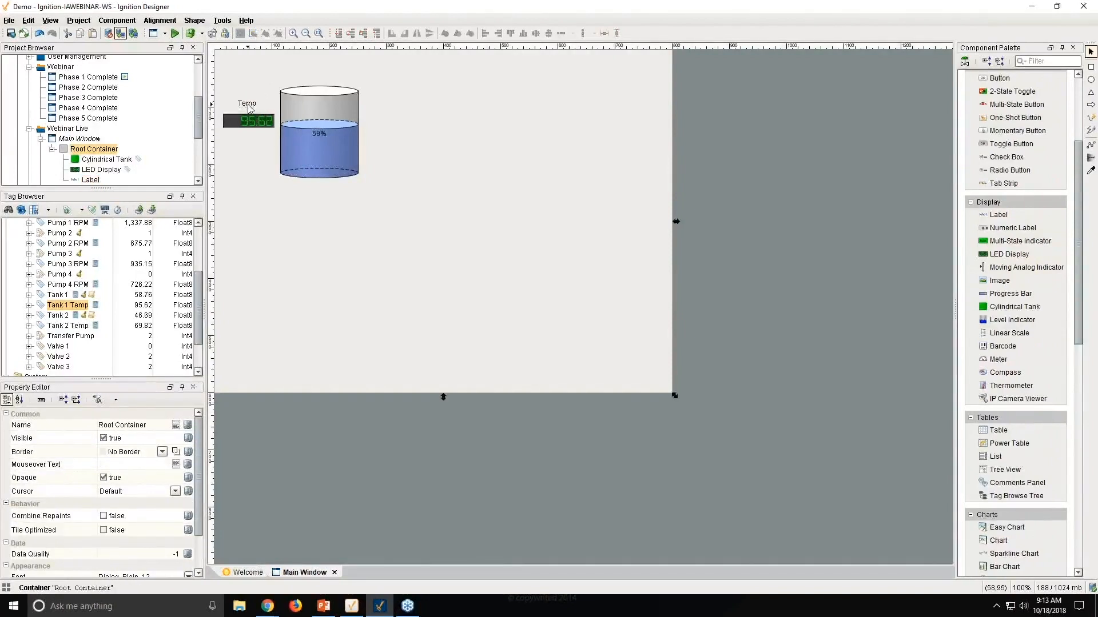
left_click_drag(249, 107, 255, 109)
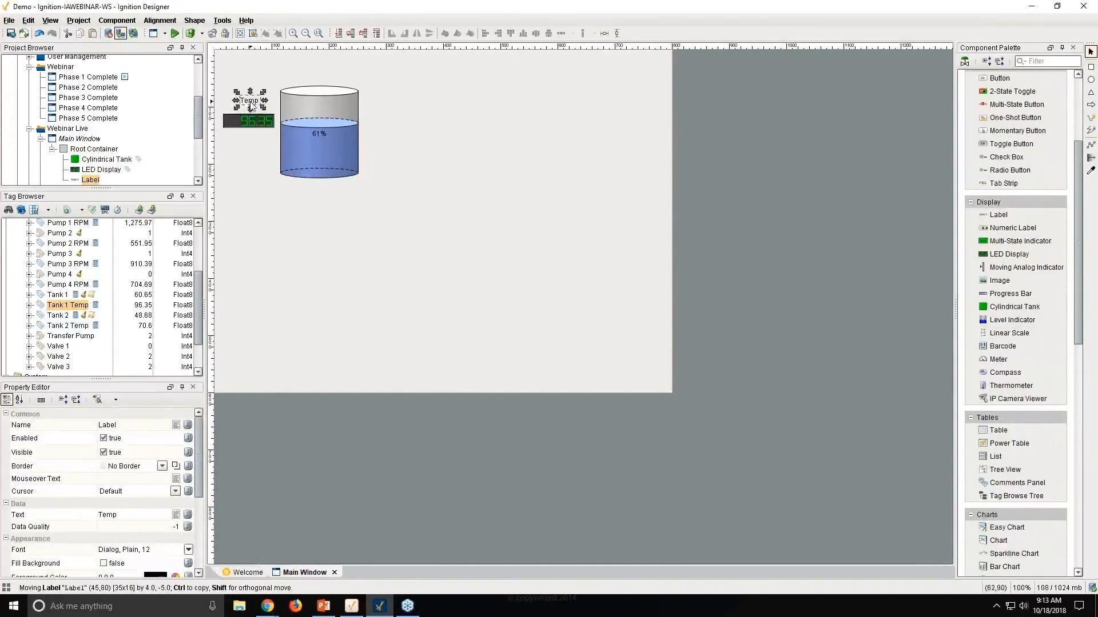
left_click(256, 160)
mouse_move(58, 319)
left_mouse_down()
mouse_move(389, 97)
mouse_move(414, 111)
left_mouse_up()
Step: Show Tank 2 as a second tank and copy the Temp label and LED display beside it
left_click(460, 133)
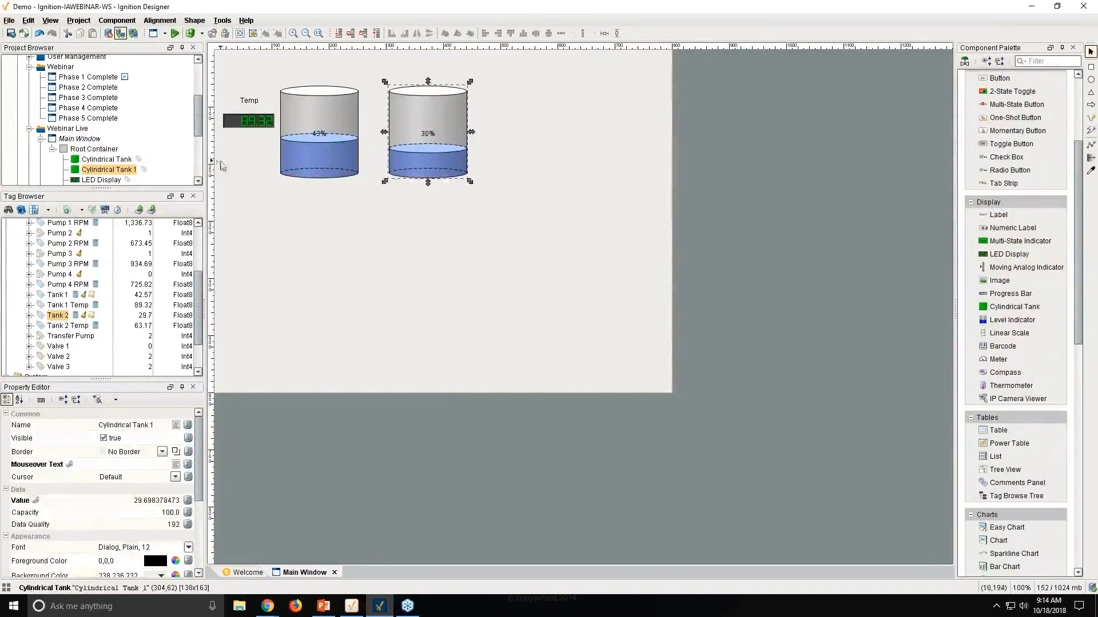
left_click(249, 101)
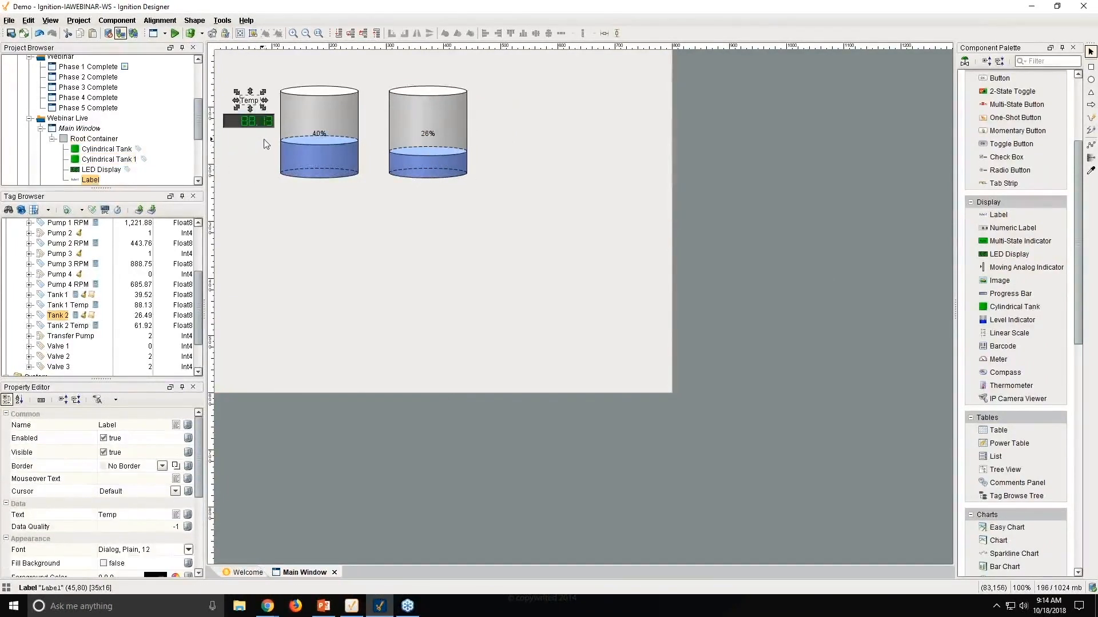
left_click(255, 120, "ctrl")
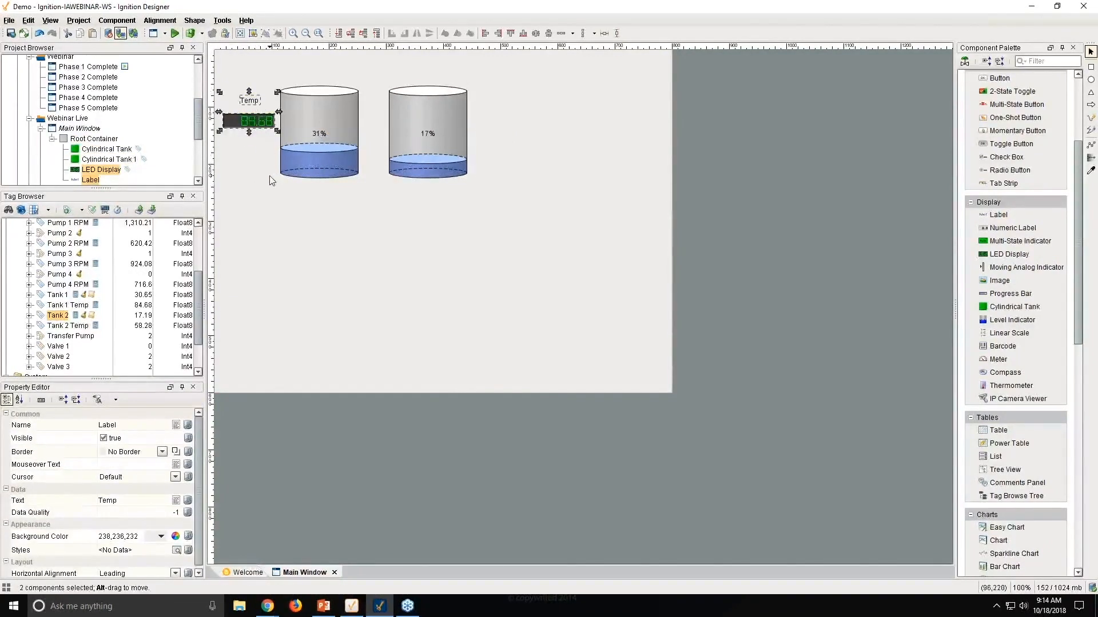
left_click_drag(249, 121, 502, 118)
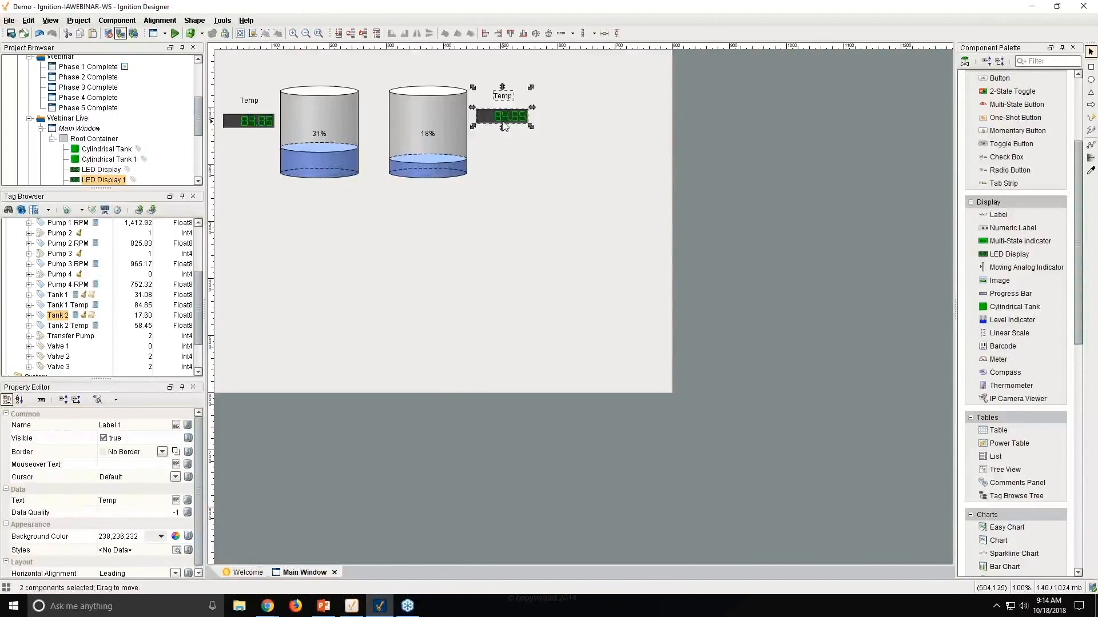
left_click(240, 283)
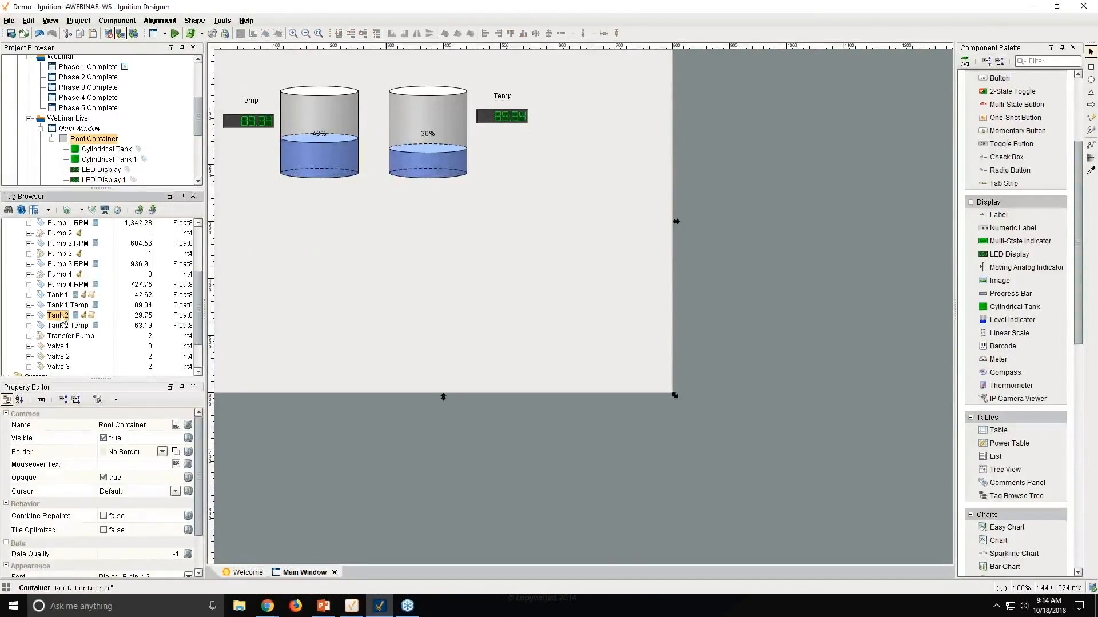
Step: Bind the right LED display to Tank 2 Temp and nudge it and its label down
mouse_move(67, 326)
left_mouse_down()
mouse_move(455, 162)
mouse_move(488, 118)
left_mouse_up()
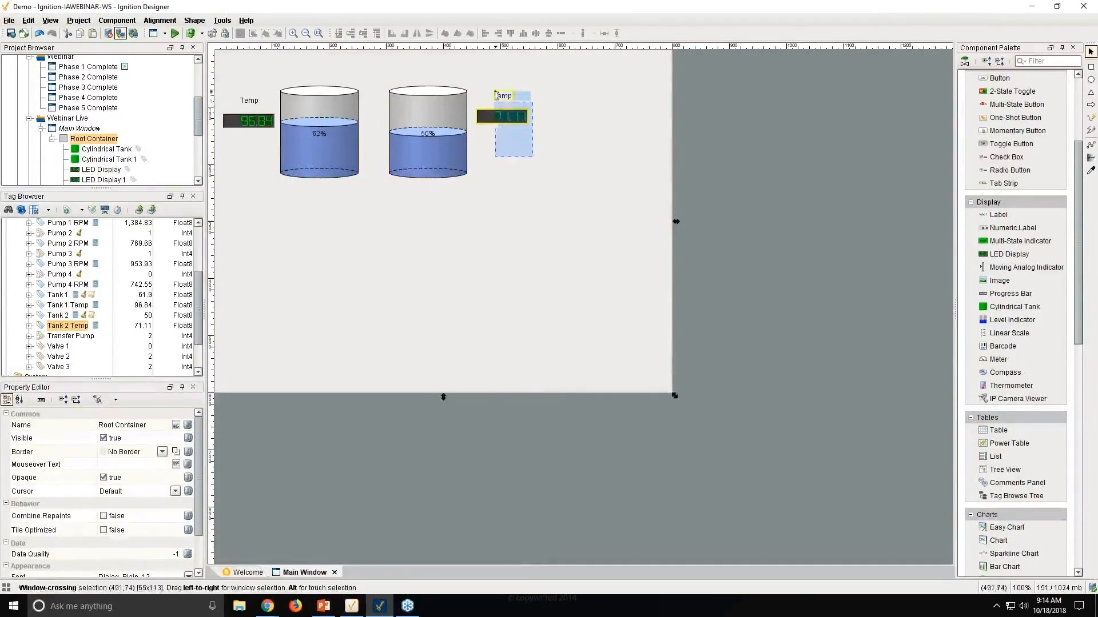
mouse_move(527, 156)
left_mouse_down()
mouse_move(492, 86)
mouse_move(504, 104)
left_mouse_up()
left_click(486, 203)
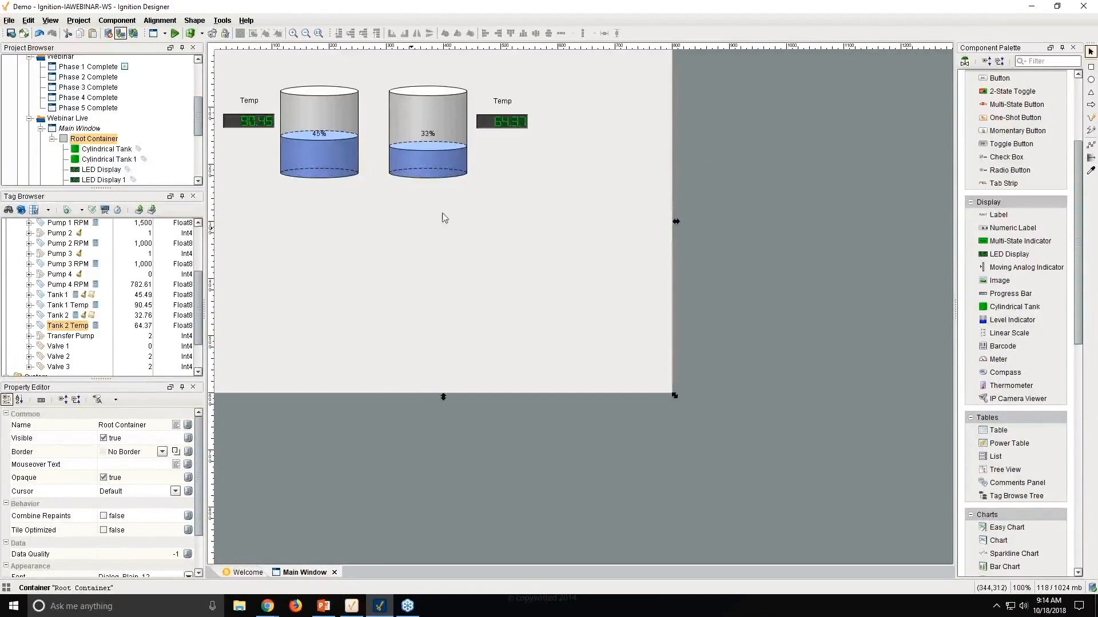
Step: Place a 3-D gate valve from the Symbol Factory valve library below the tanks
left_click(1053, 251)
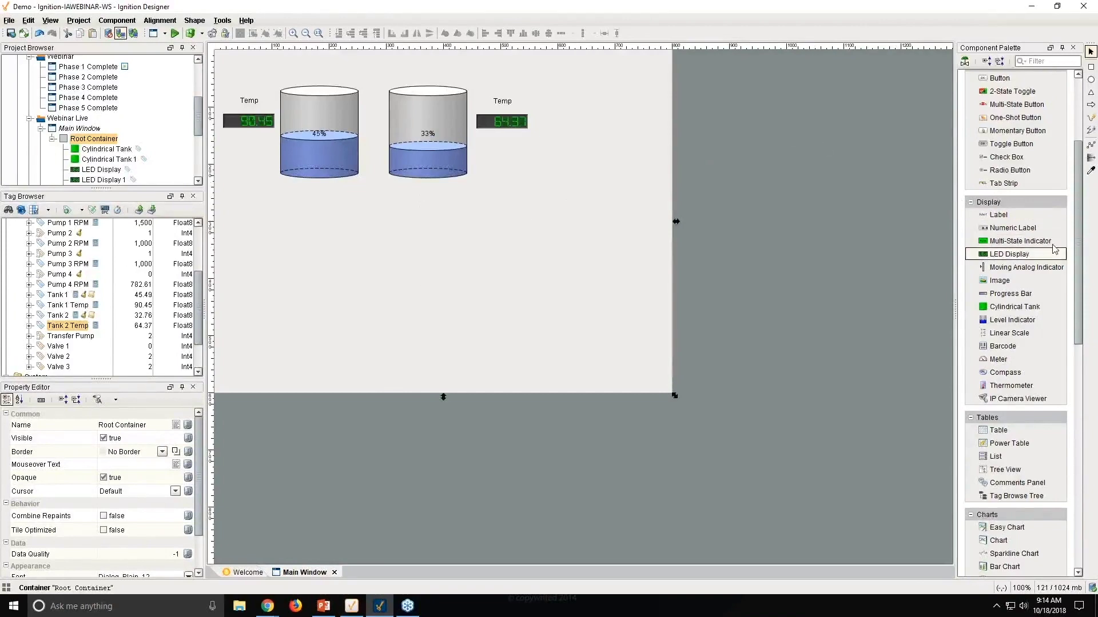
left_click(965, 63)
scroll(348, 245, "down", 10)
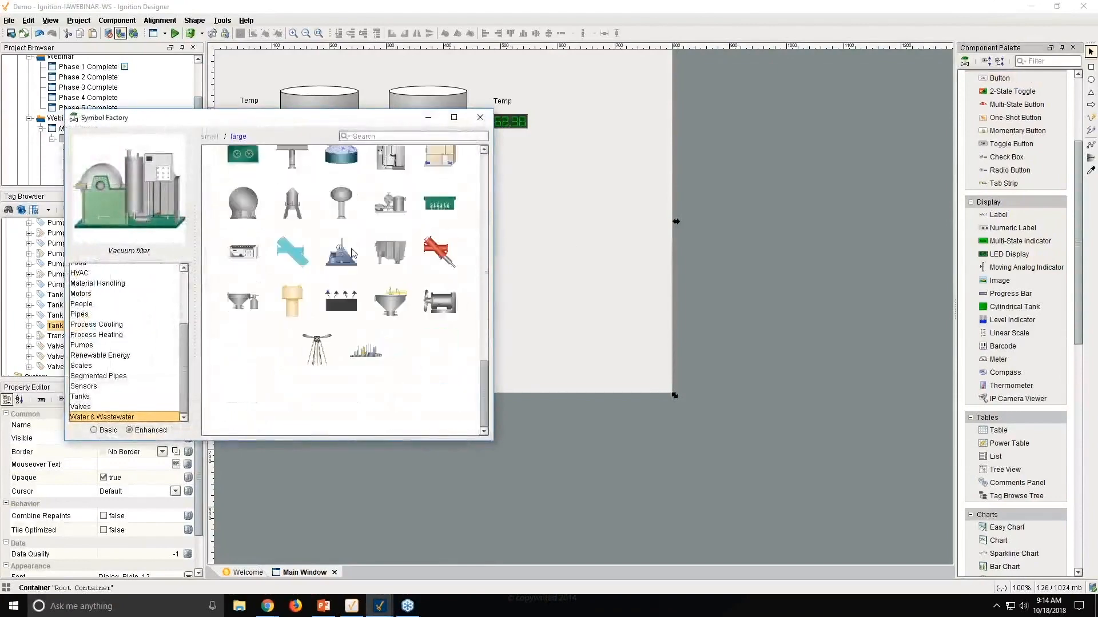
scroll(348, 283, "up", 5)
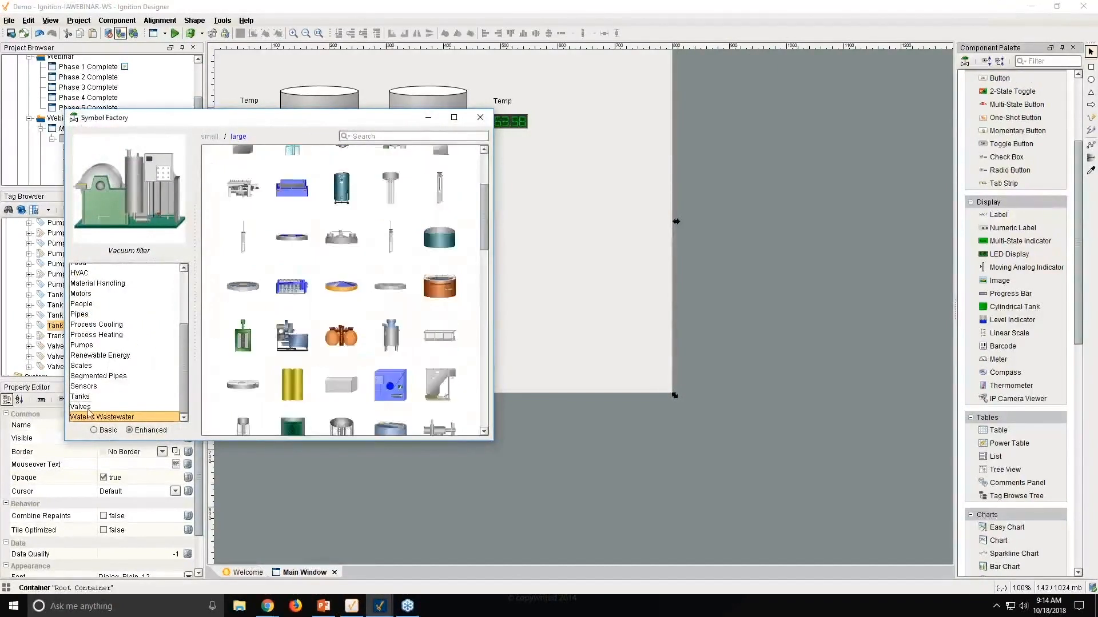
left_click(88, 409)
scroll(349, 279, "down", 3)
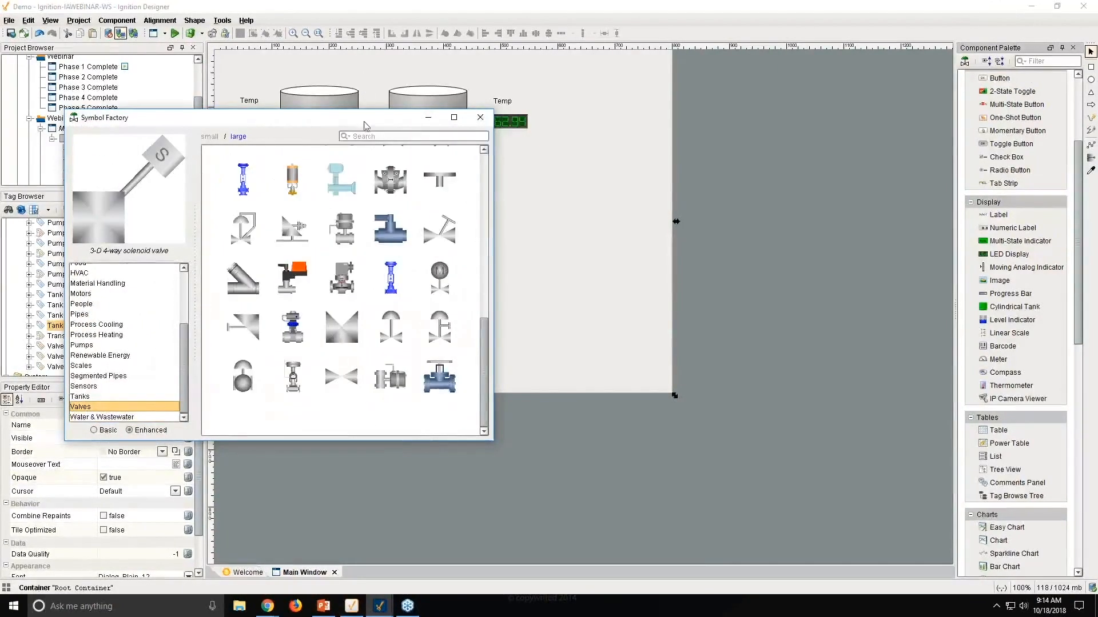
left_click_drag(367, 121, 759, 110)
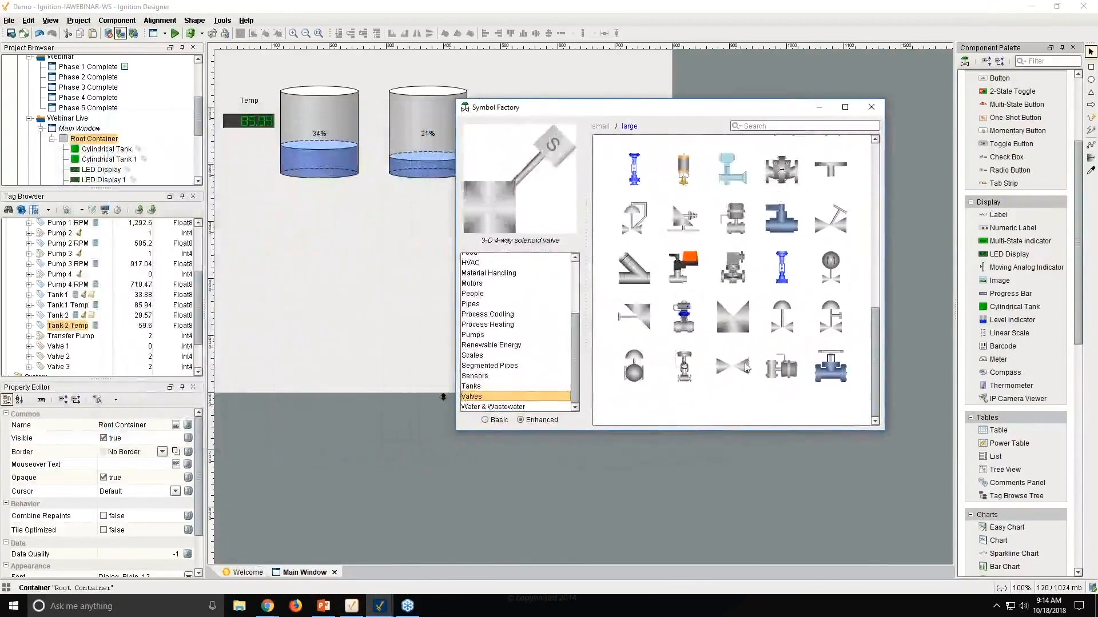
left_click_drag(731, 367, 352, 233)
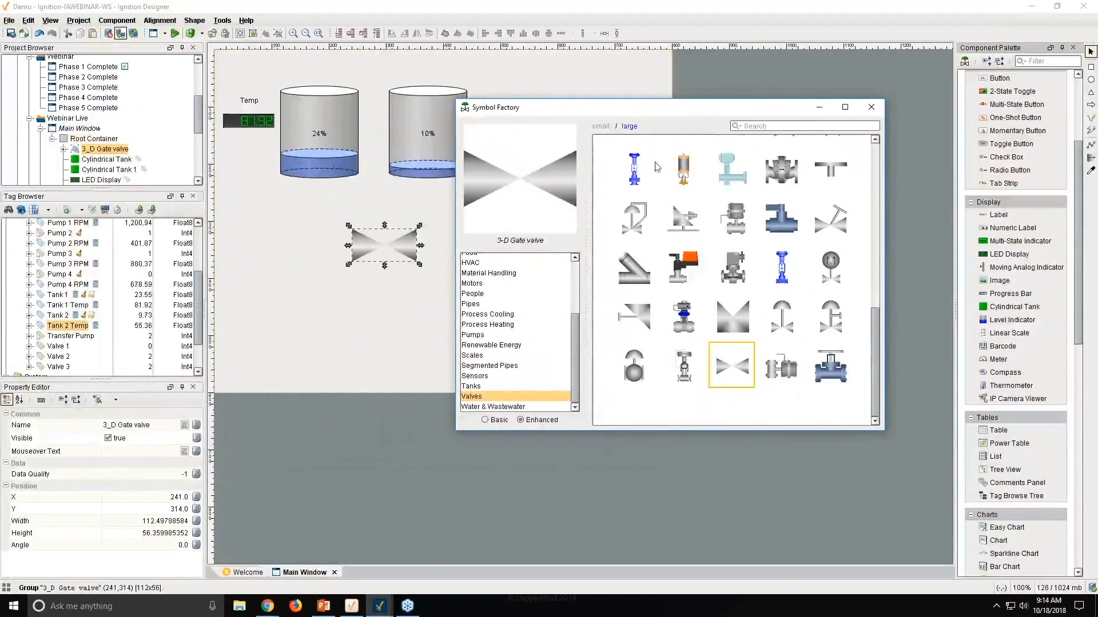
left_click(870, 106)
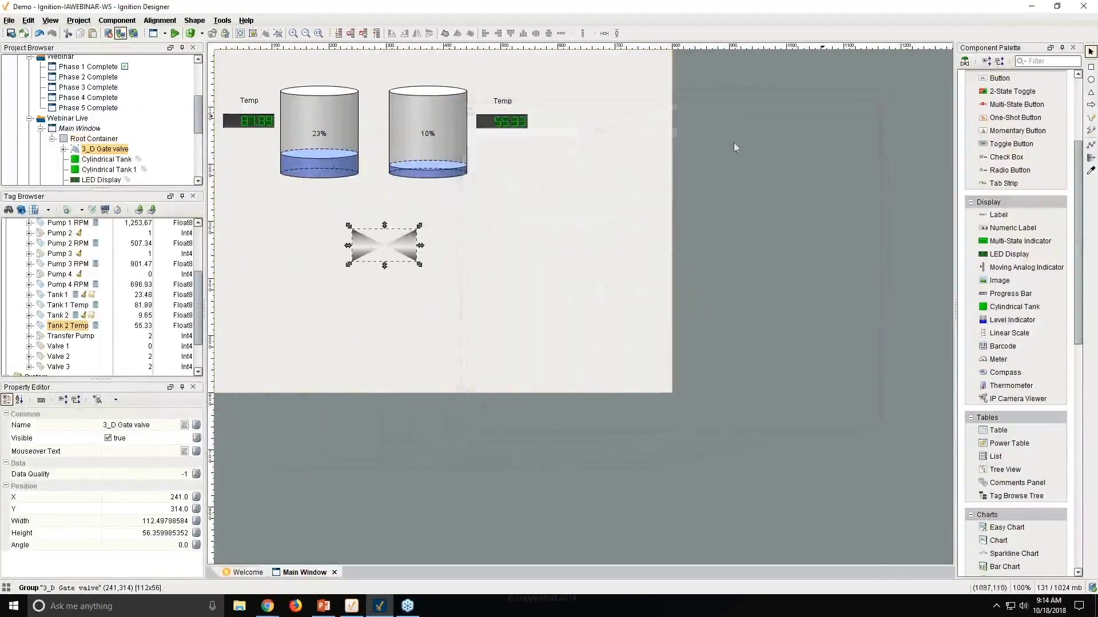
Step: Reposition the valve's right half and shrink the whole gate valve smaller
double_click(363, 246)
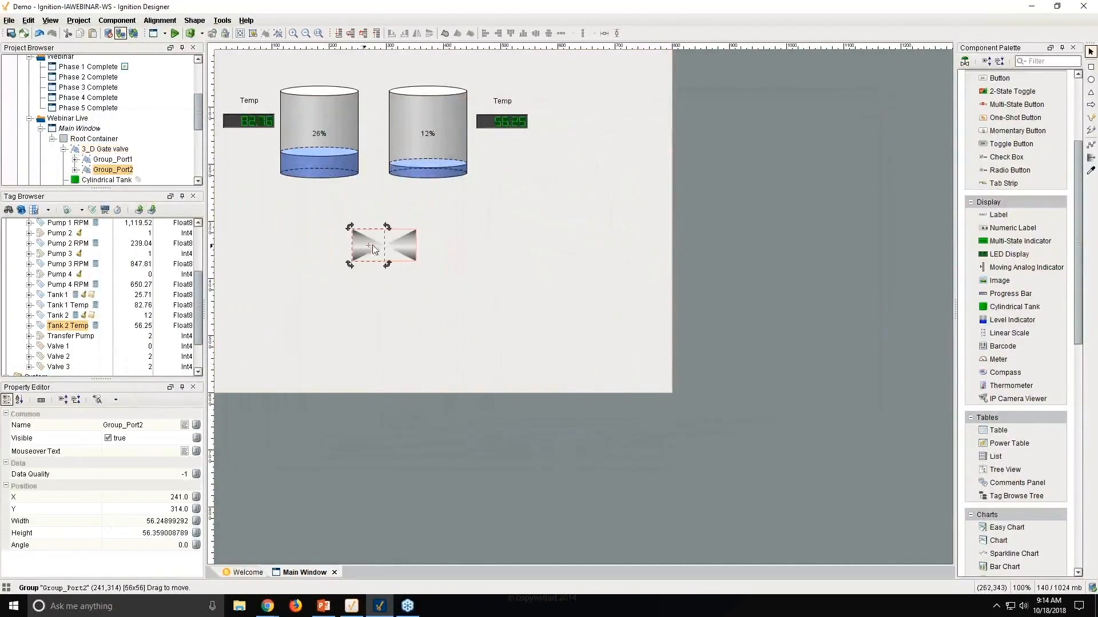
mouse_move(404, 243)
left_mouse_down()
mouse_move(453, 258)
mouse_move(377, 255)
left_mouse_up()
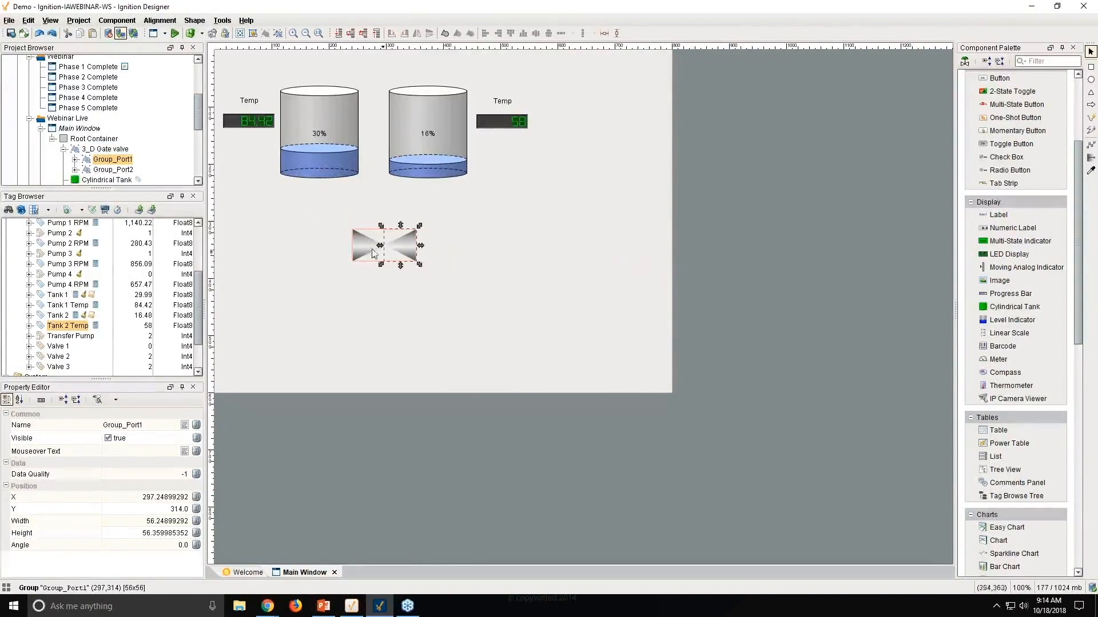
left_click(422, 289)
left_click(410, 262)
mouse_move(353, 233)
left_mouse_down()
mouse_move(379, 245)
mouse_move(368, 235)
left_mouse_up()
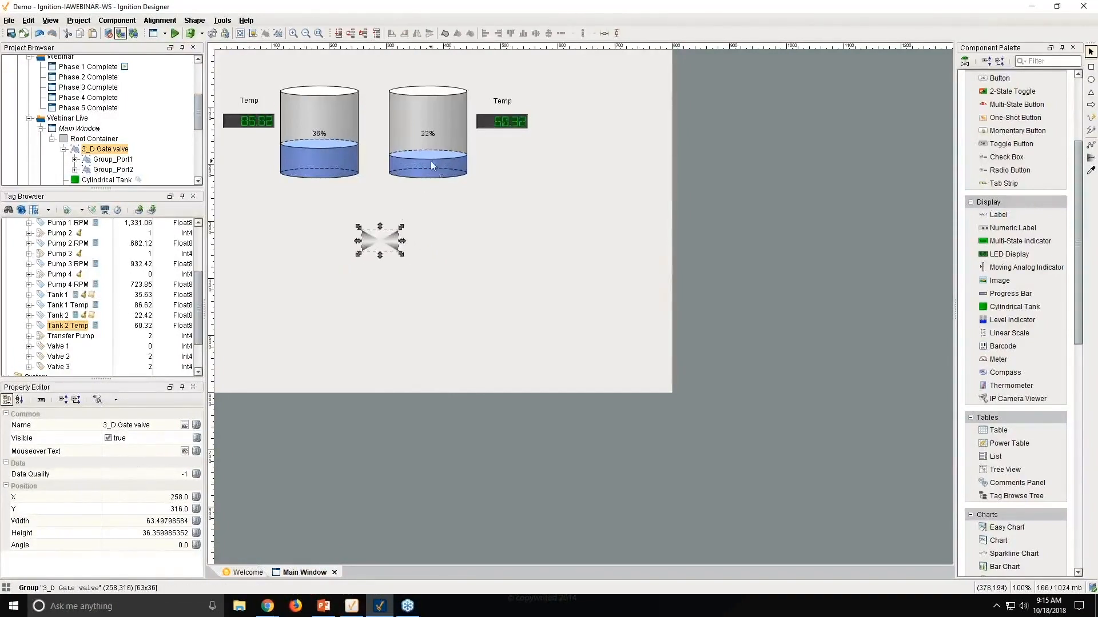
left_click(510, 212)
left_click(966, 62)
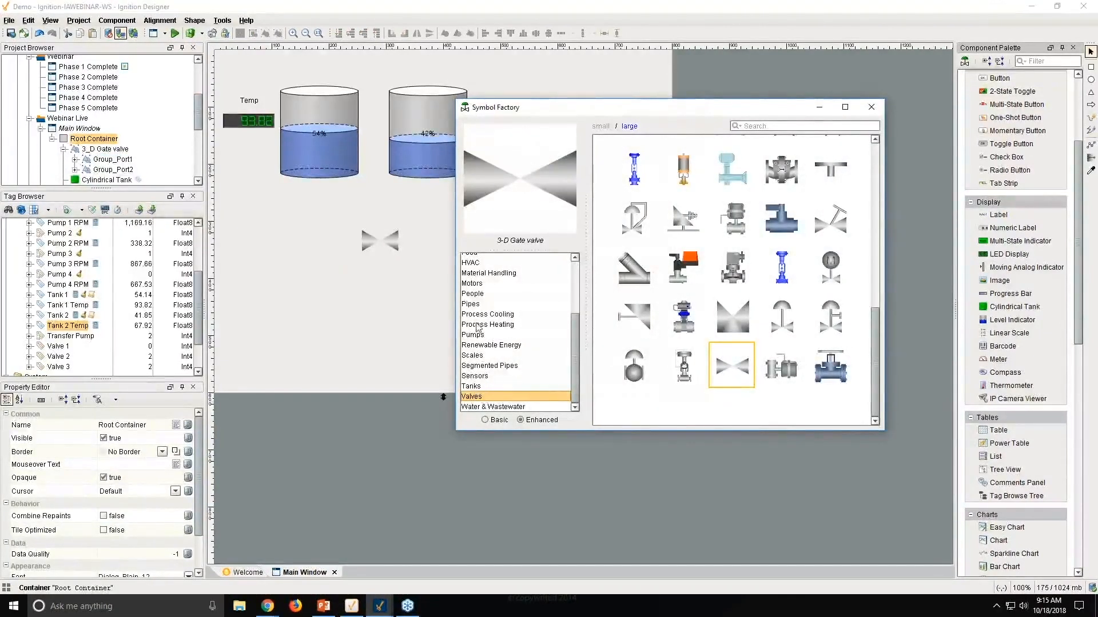
Step: Add a short vertical pipe below Tank 2 with a 90° elbow turning toward the gate valve
left_click(477, 303)
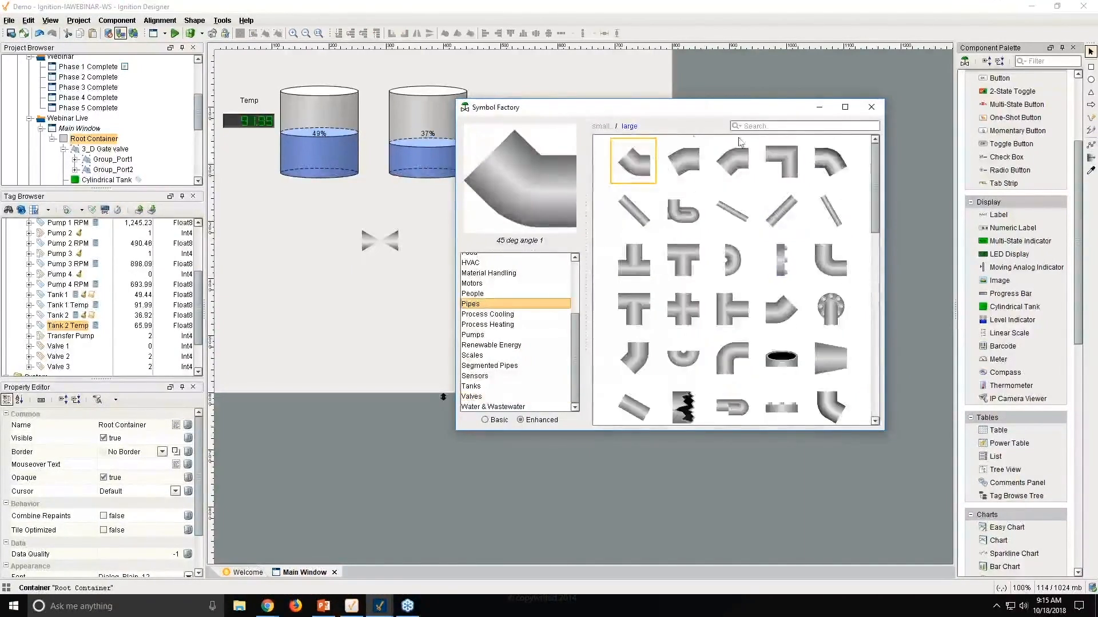
scroll(815, 211, "down", 2)
scroll(774, 246, "down", 2)
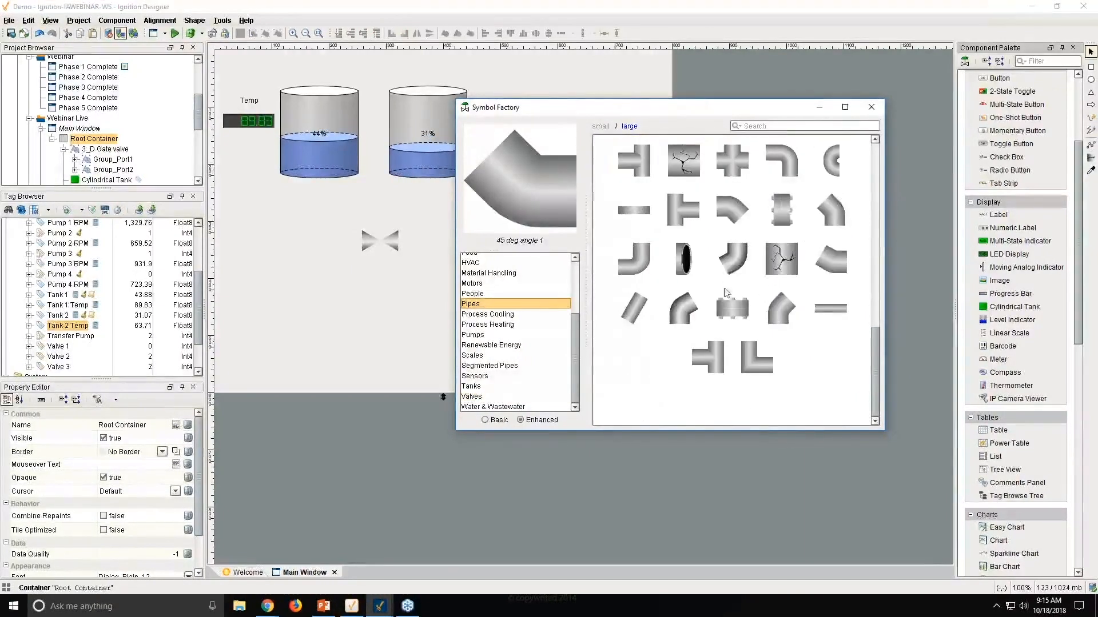
scroll(716, 261, "down", 2)
scroll(717, 261, "up", 3)
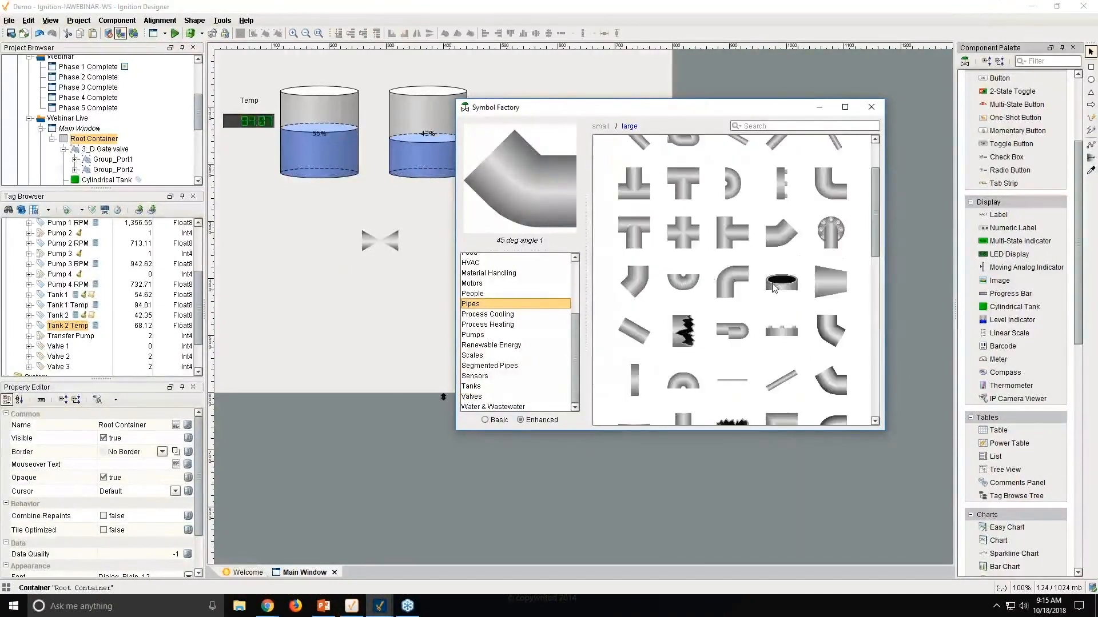
scroll(772, 288, "up", 3)
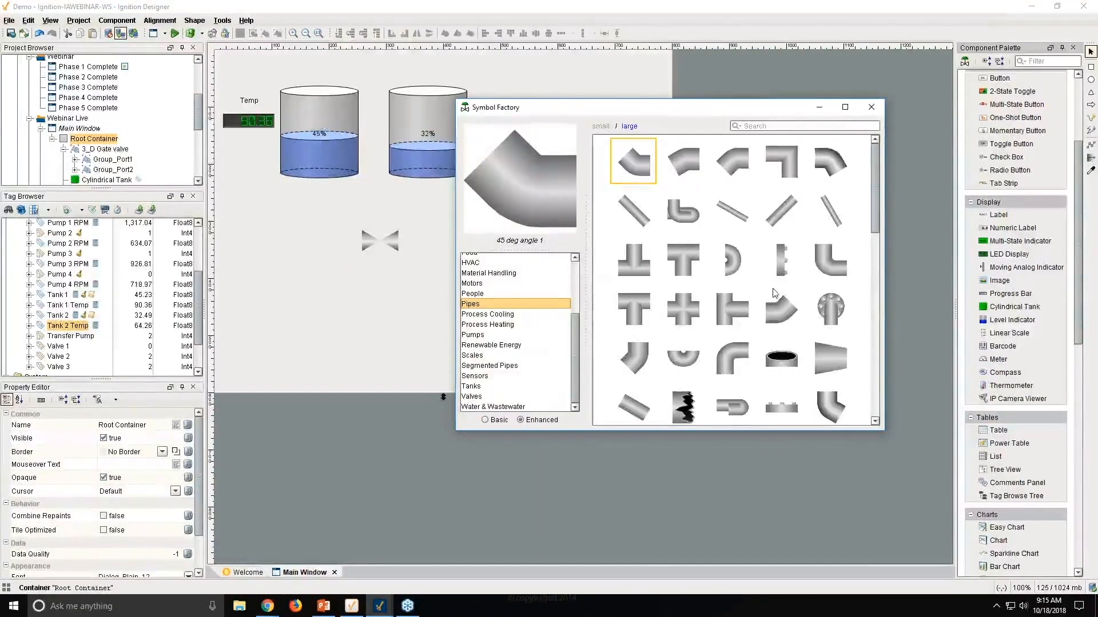
scroll(770, 292, "down", 5)
left_click(633, 220)
mouse_move(633, 220)
left_mouse_down()
mouse_move(375, 275)
mouse_move(420, 202)
mouse_move(433, 205)
mouse_move(426, 214)
left_mouse_up()
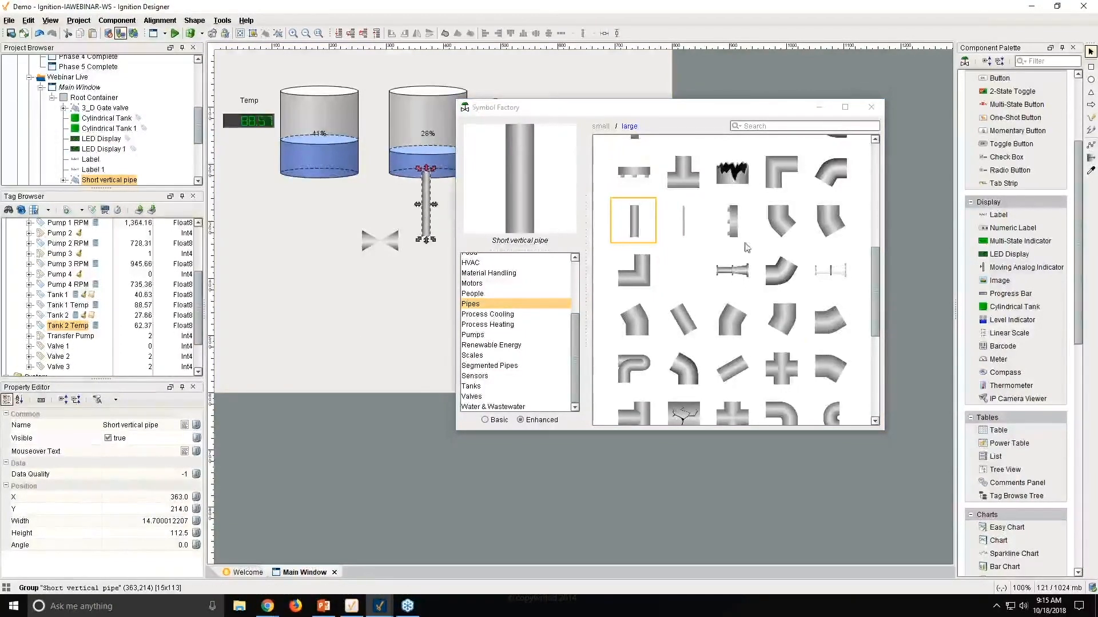
scroll(772, 236, "down", 2)
scroll(816, 223, "down", 2)
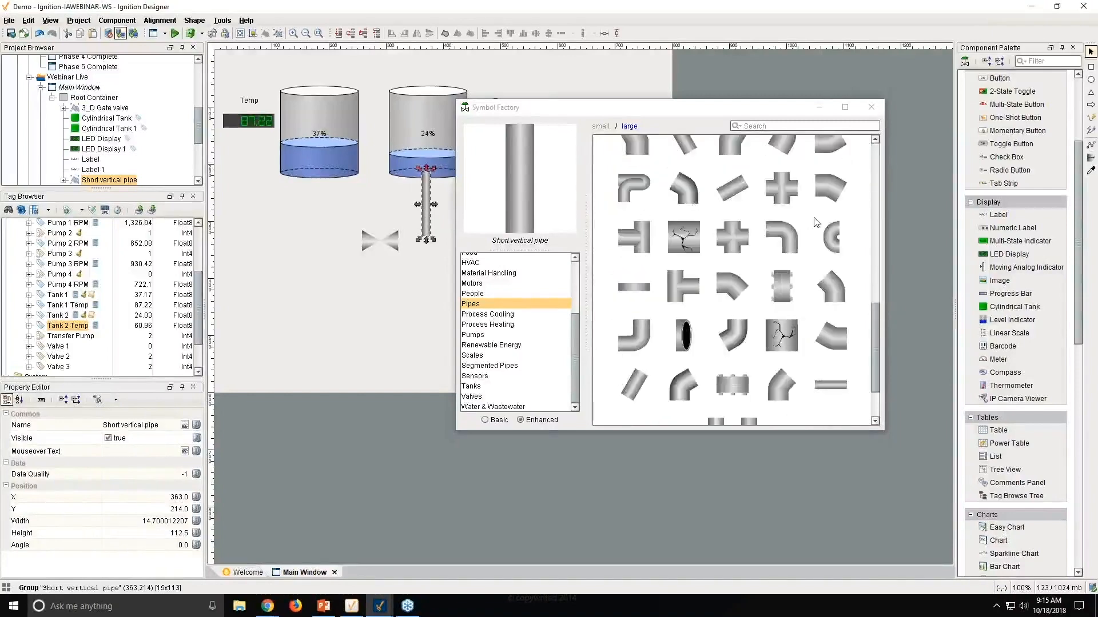
scroll(815, 223, "down", 1)
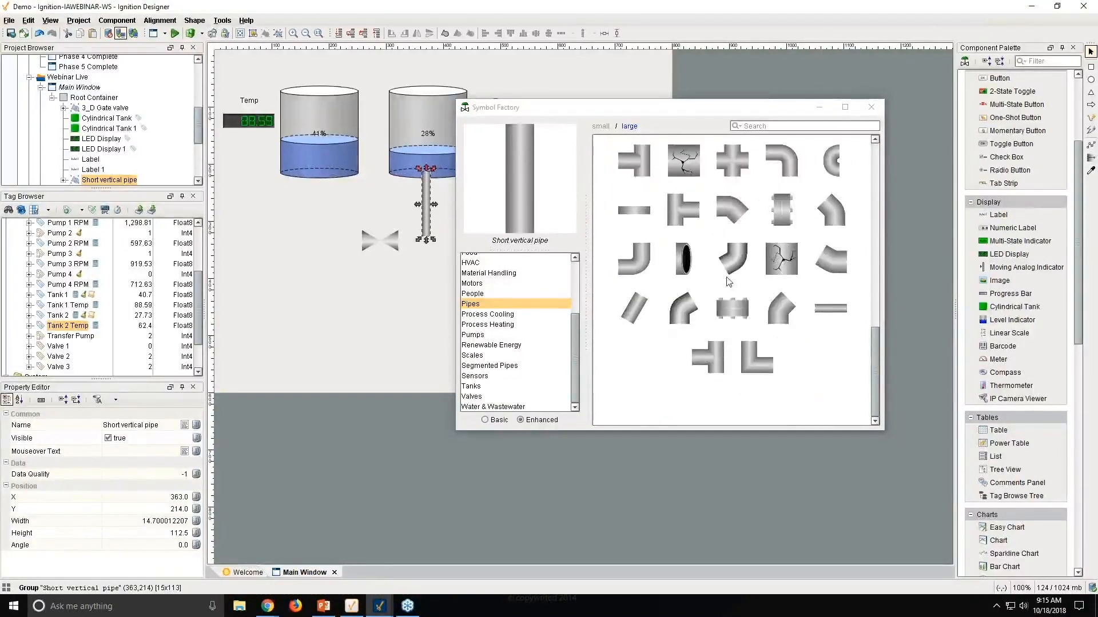
mouse_move(634, 262)
left_mouse_down()
mouse_move(417, 297)
mouse_move(408, 256)
mouse_move(454, 294)
mouse_move(426, 245)
left_mouse_up()
left_click(872, 110)
left_click(466, 290)
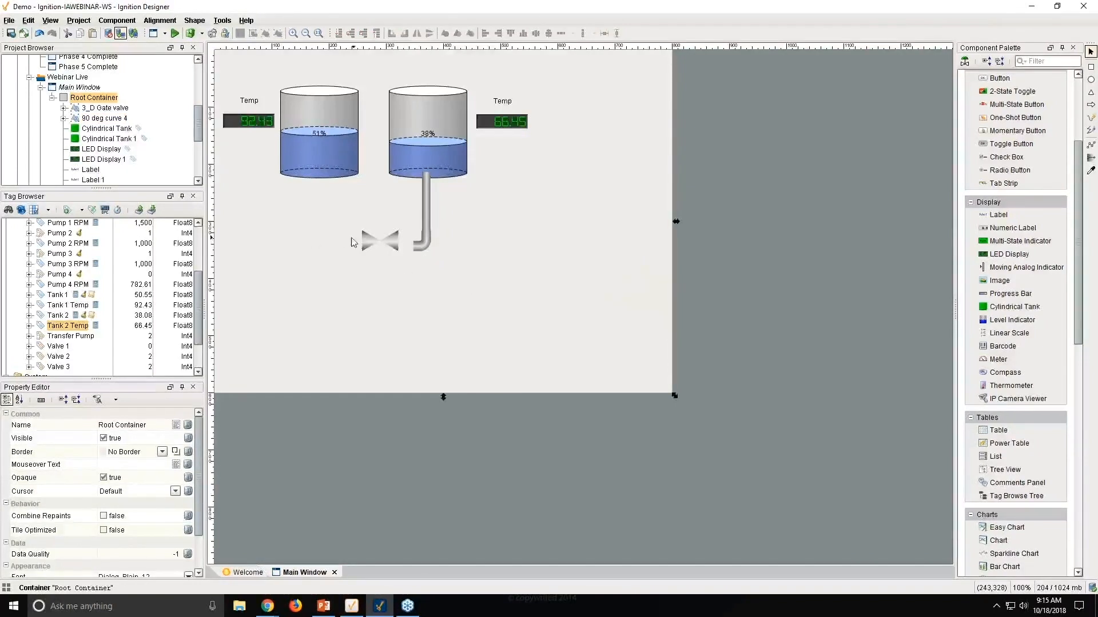
Step: Nudge the gate valve down-right to meet the pipe elbow
left_click(390, 254)
left_click_drag(393, 248, 394, 258)
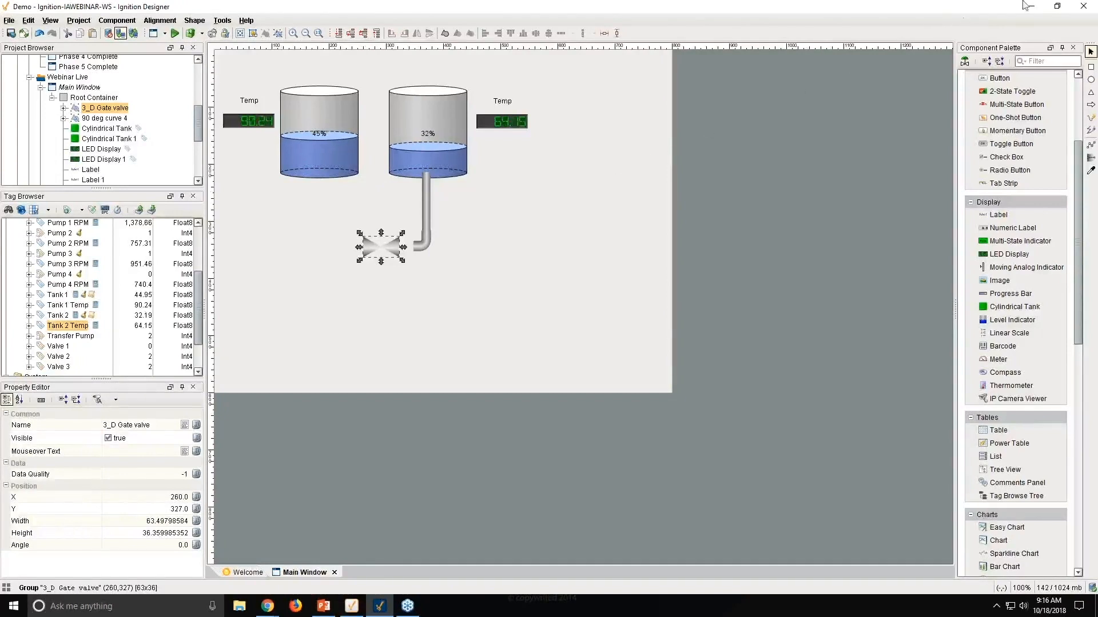
left_click(965, 61)
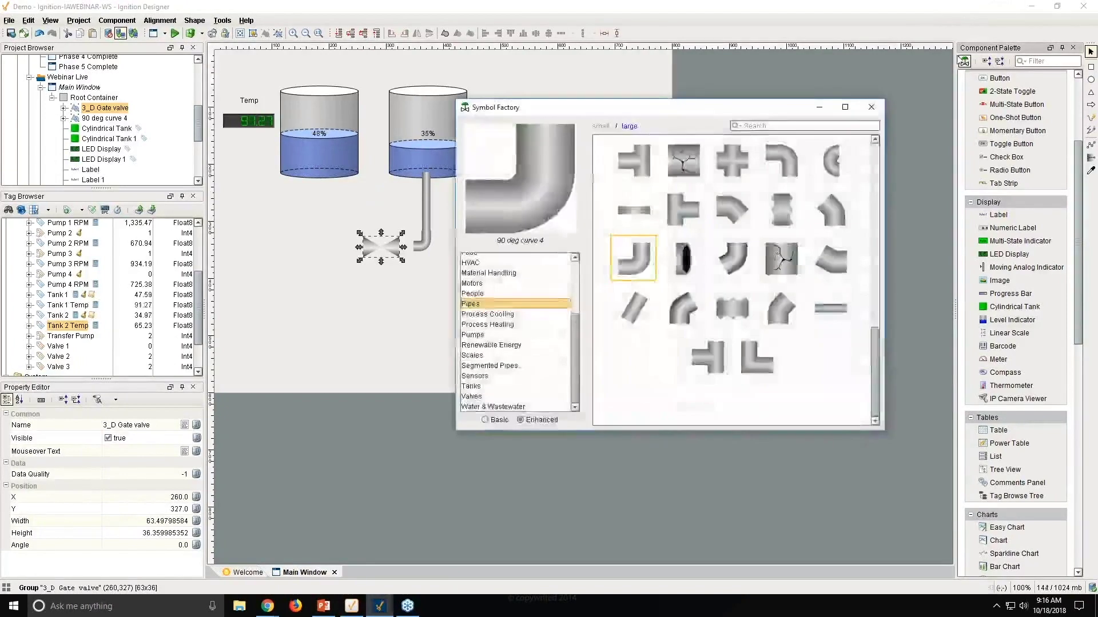
Step: Place a Centrifugal pump 2 symbol from the pump library onto the canvas
left_click(480, 335)
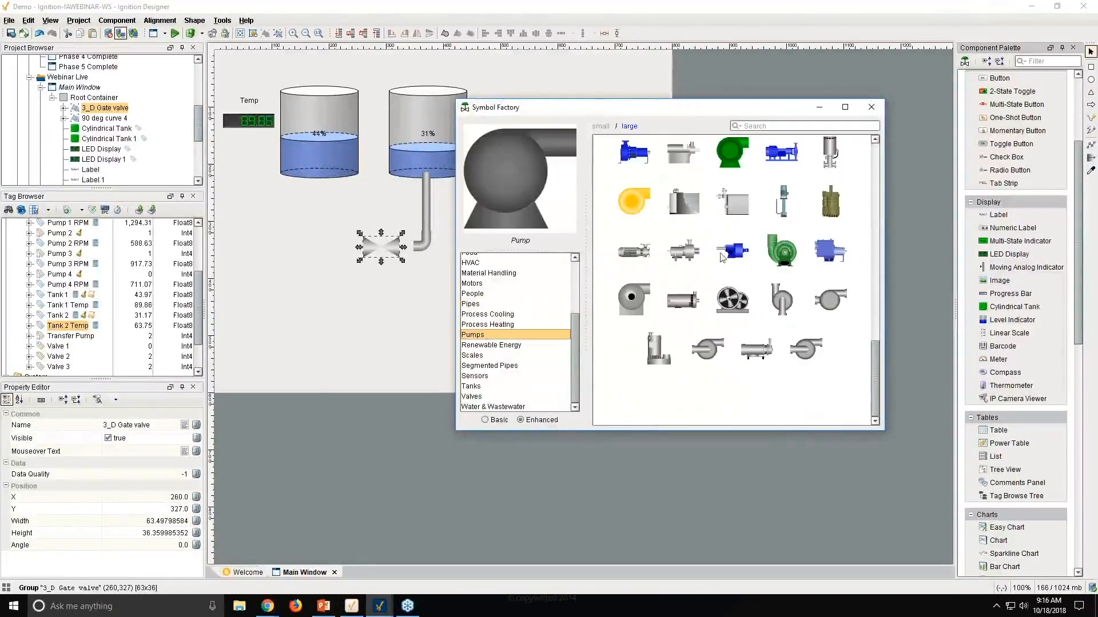
left_click(640, 258)
mouse_move(487, 298)
left_mouse_down()
mouse_move(325, 326)
mouse_move(330, 297)
mouse_move(308, 346)
mouse_move(371, 316)
left_mouse_up()
left_click(870, 106)
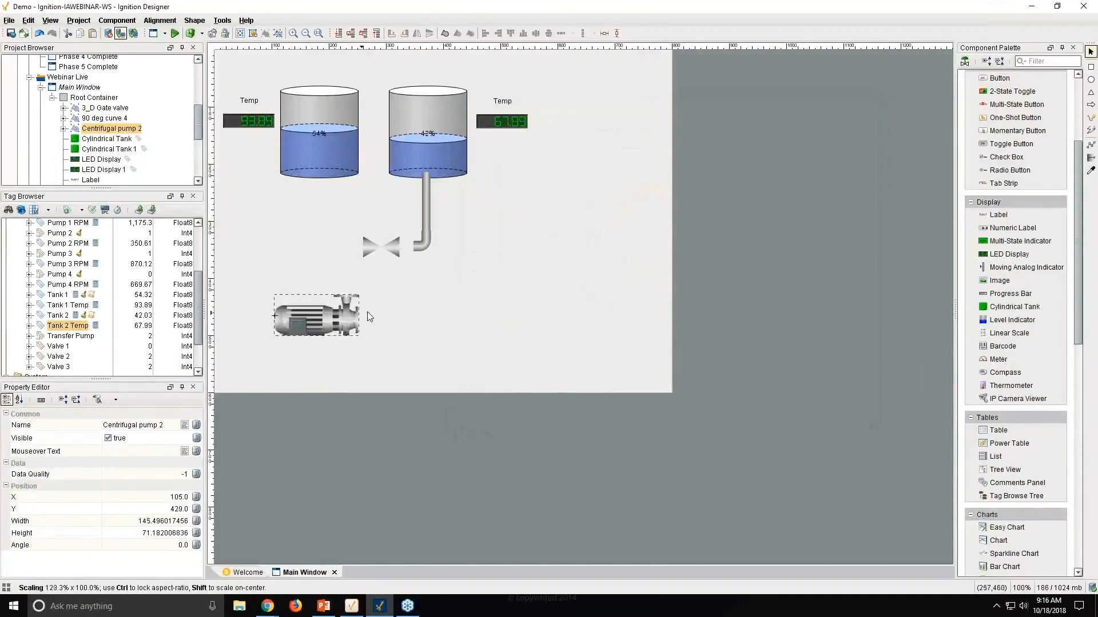
Step: Resize the centrifugal pump and position it at the lower left below the left tank
left_click_drag(370, 316, 536, 316)
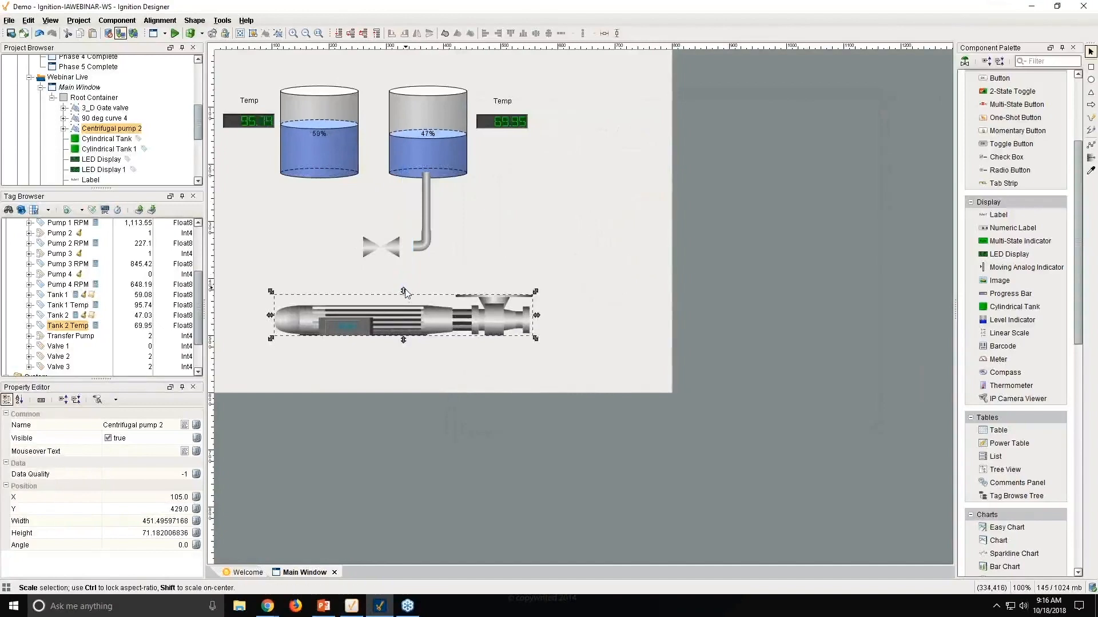
mouse_move(403, 292)
left_mouse_down()
mouse_move(428, 178)
mouse_move(498, 276)
mouse_move(334, 293)
mouse_move(261, 342)
left_mouse_up()
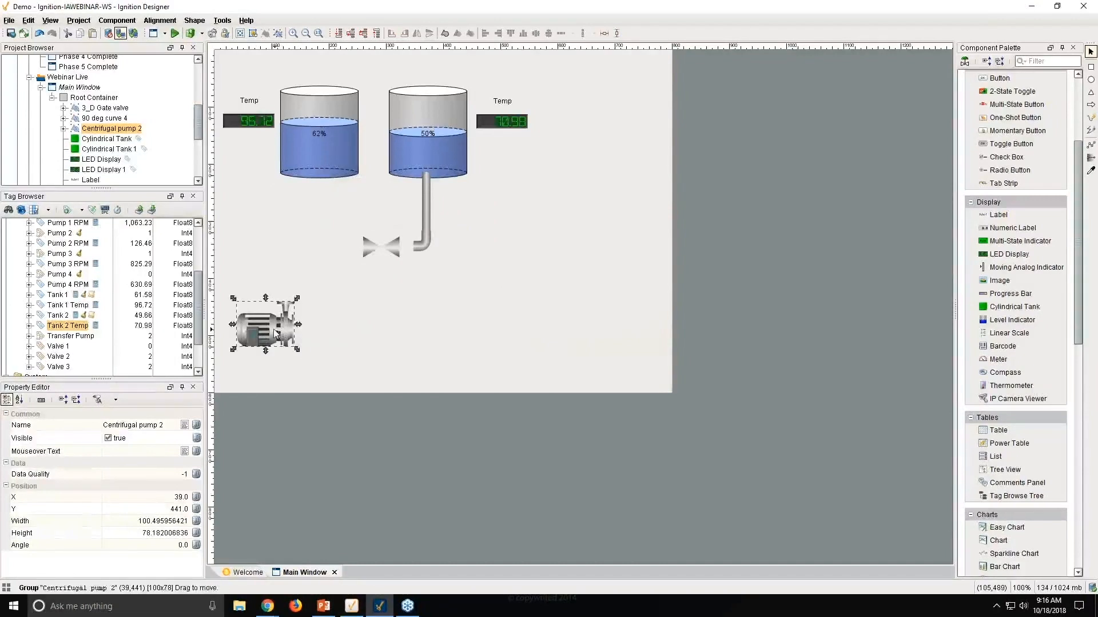
left_click_drag(281, 333, 277, 331)
left_click(335, 324)
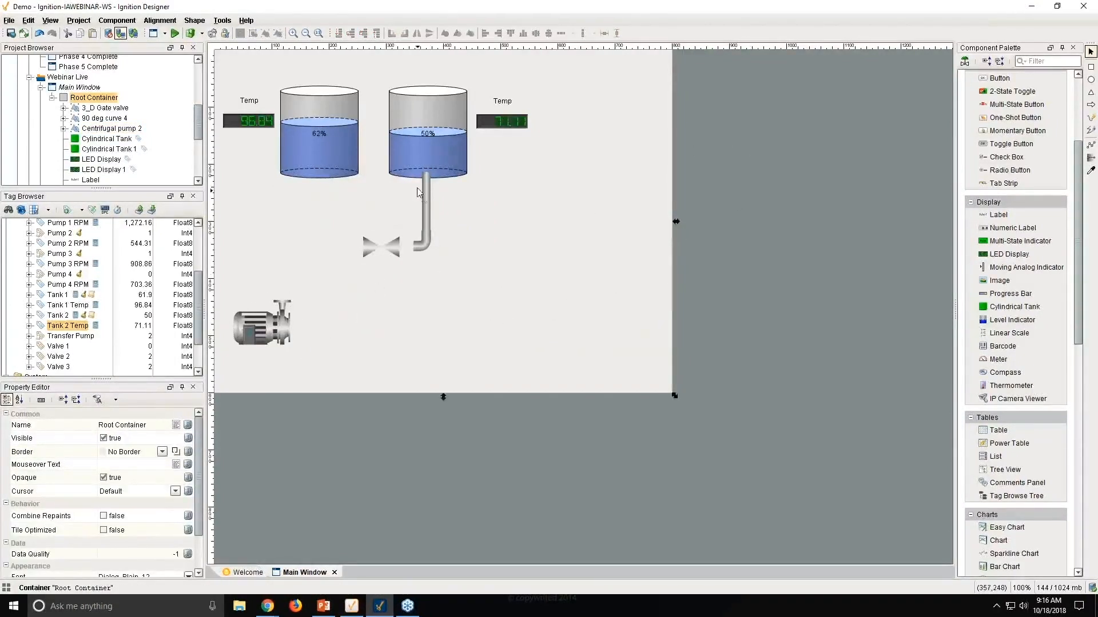
Step: Copy the gate valve and place the duplicate just right of the centrifugal pump
left_click(392, 250)
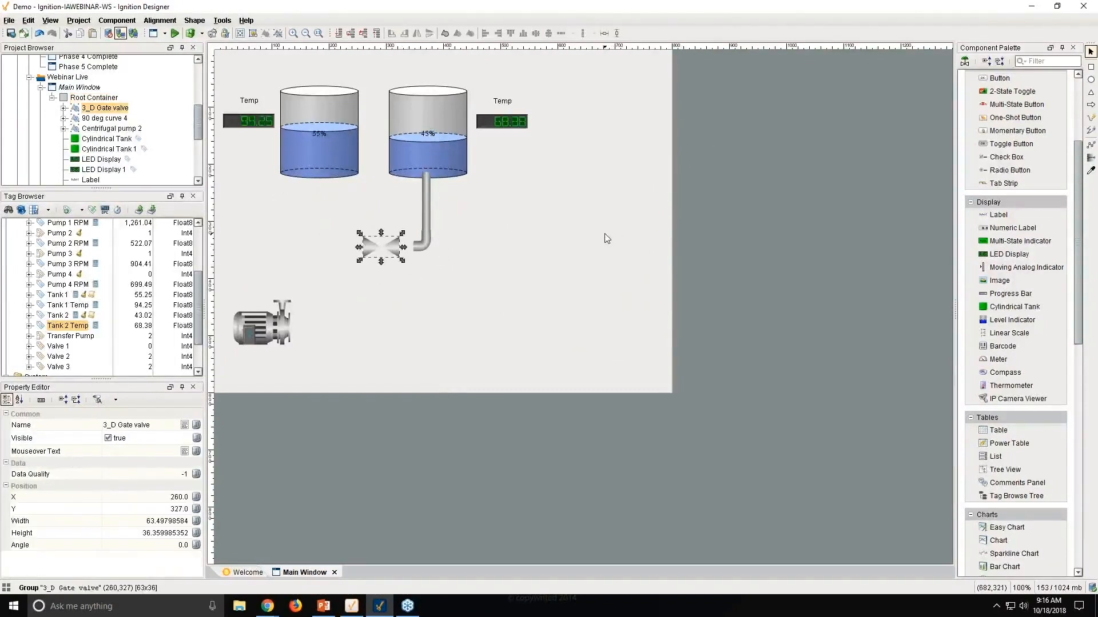
key("ctrl+c")
key("ctrl+v")
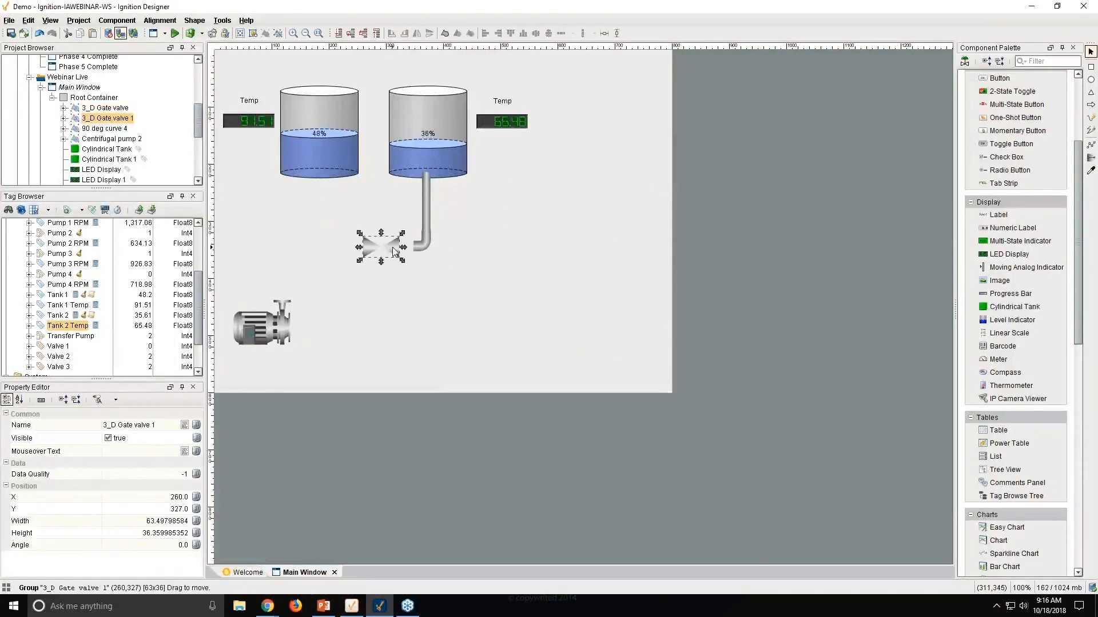
left_click_drag(395, 253, 348, 334)
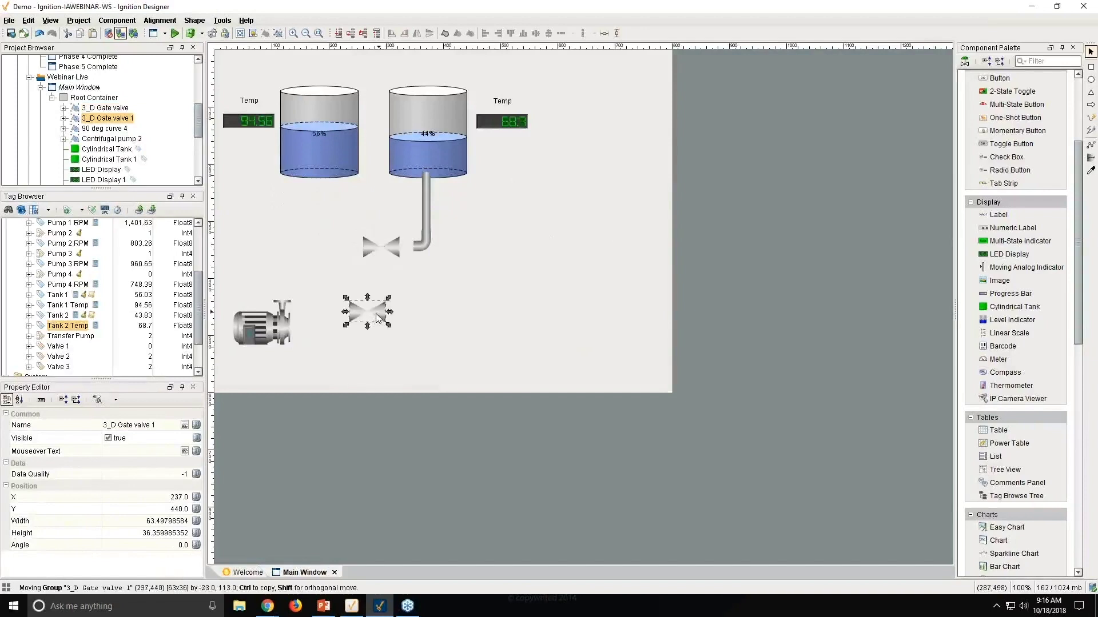
left_click(408, 332)
scroll(100, 341, "up", 2)
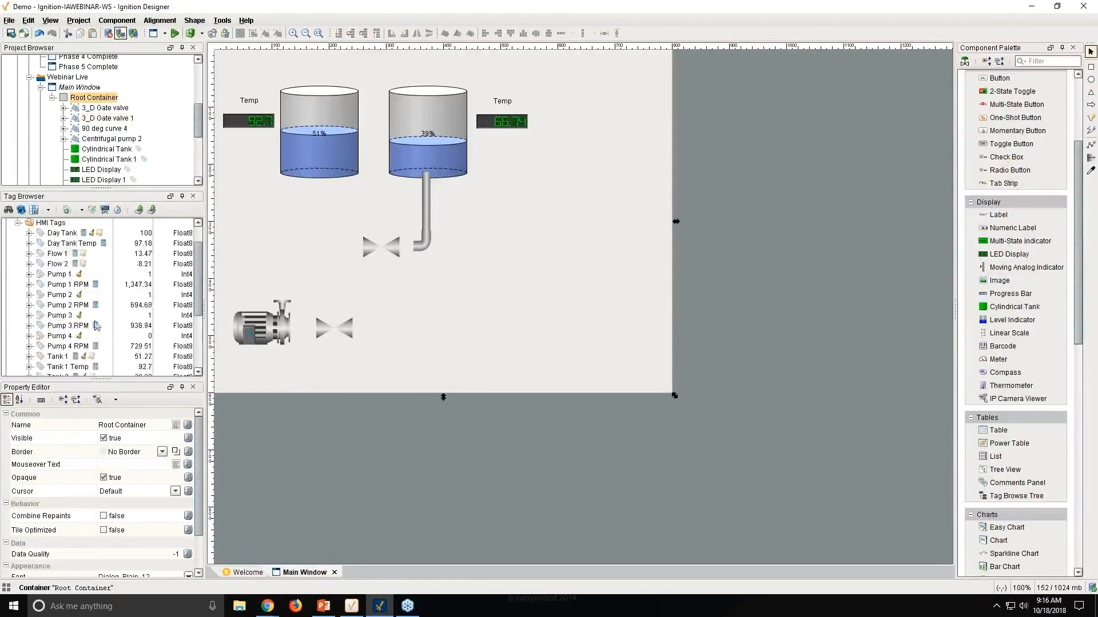
Step: Place the Day Tank tag on the window as a Tank and nudge it into position
left_click(62, 235)
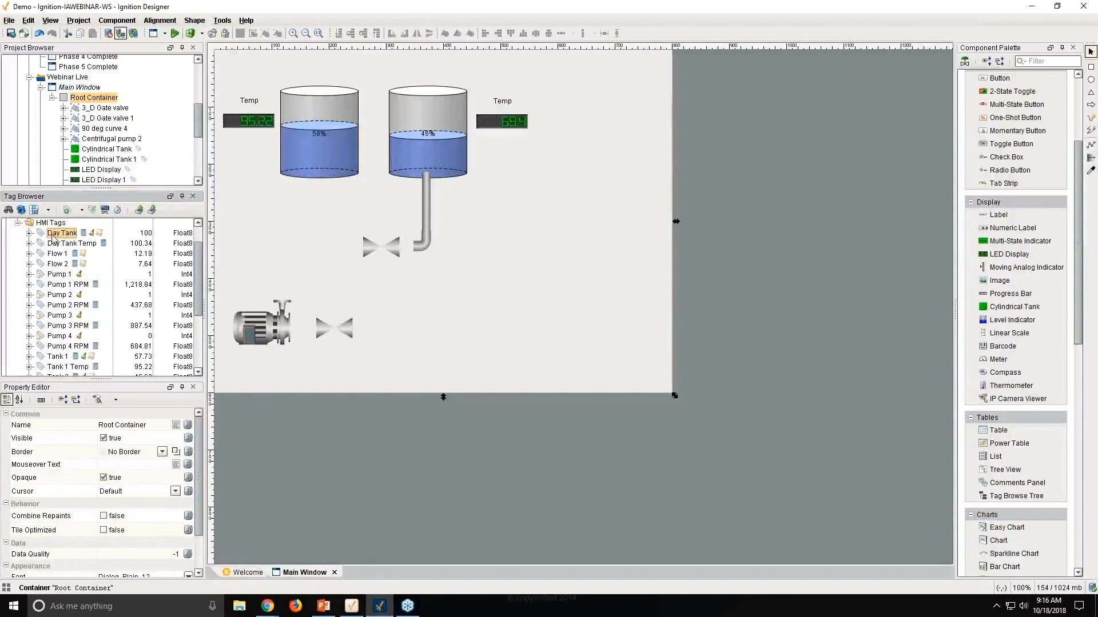
left_click_drag(53, 238, 377, 304)
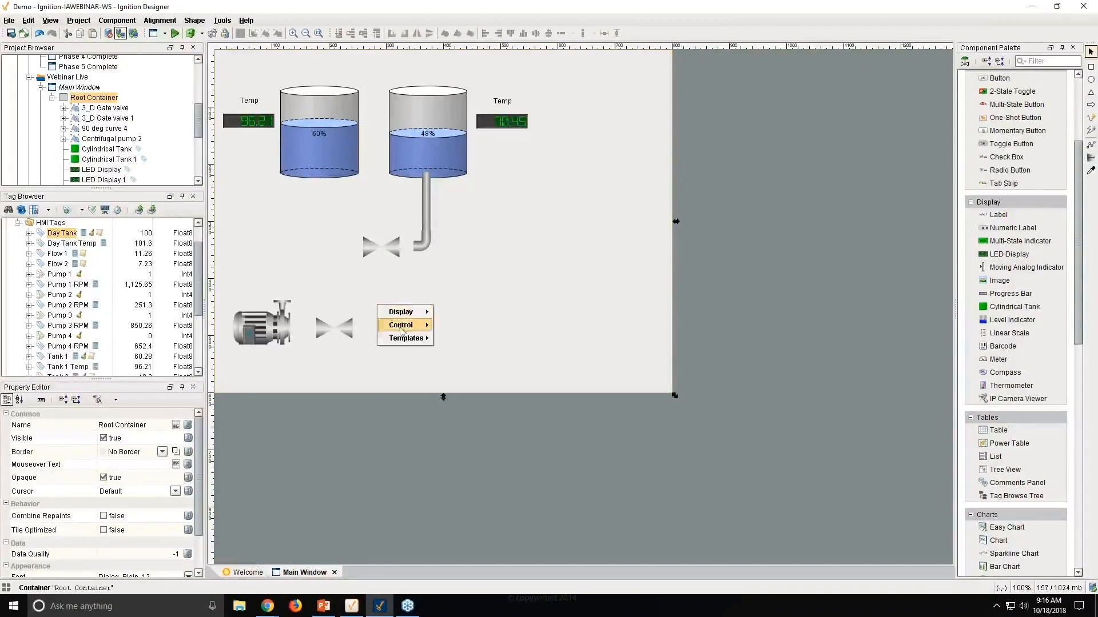
mouse_move(401, 311)
left_click(448, 348)
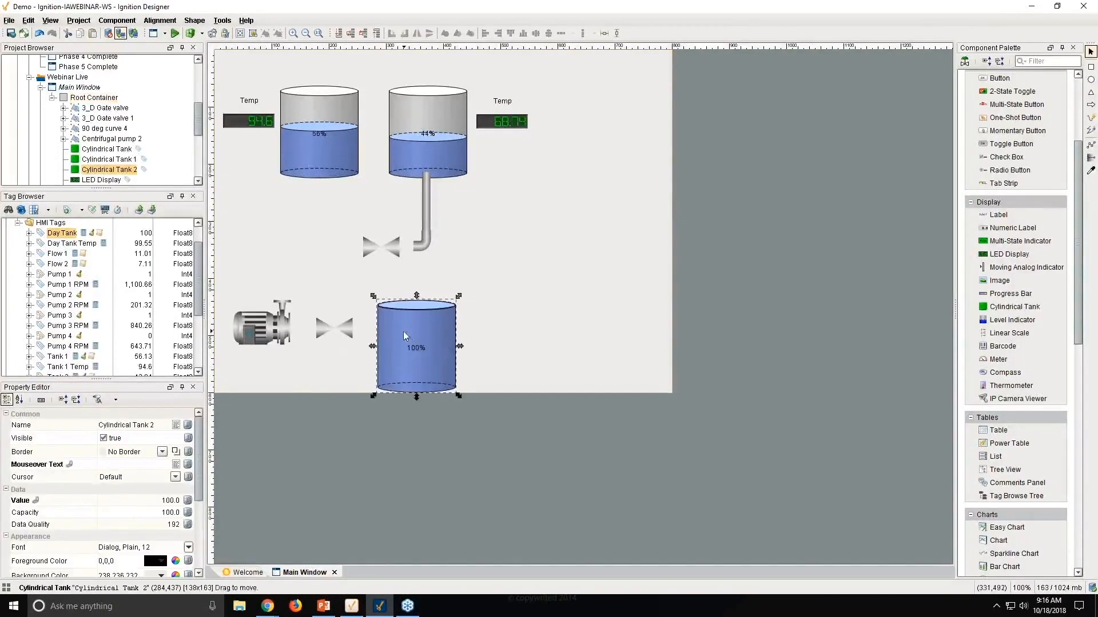
left_click_drag(403, 331, 395, 313)
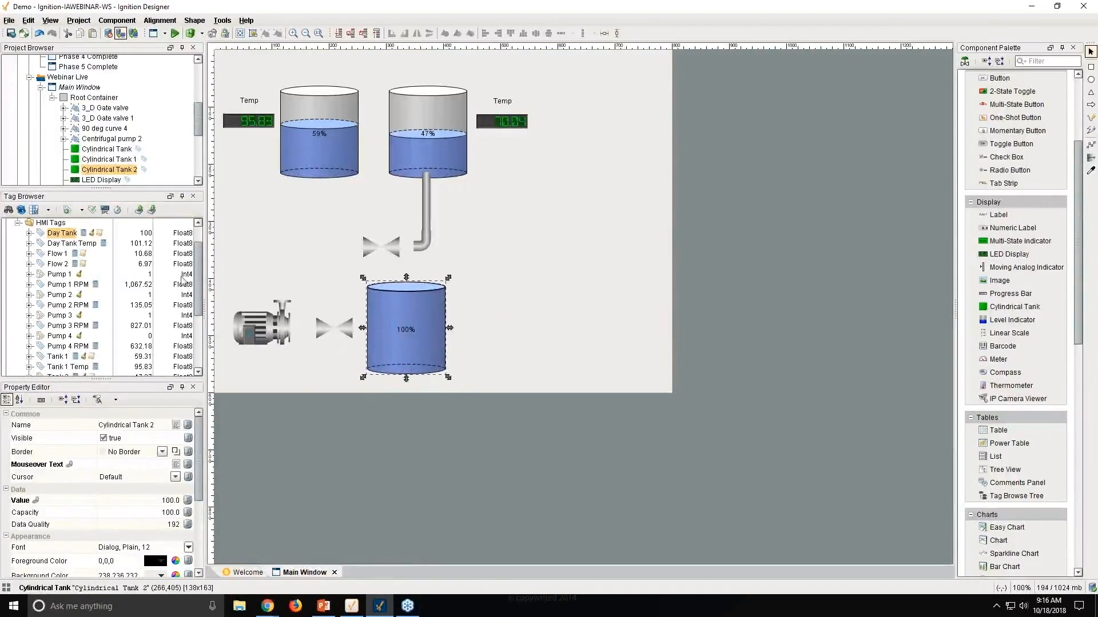
Step: Place the Day Tank Temp tag below it as an LED Display
left_click(74, 248)
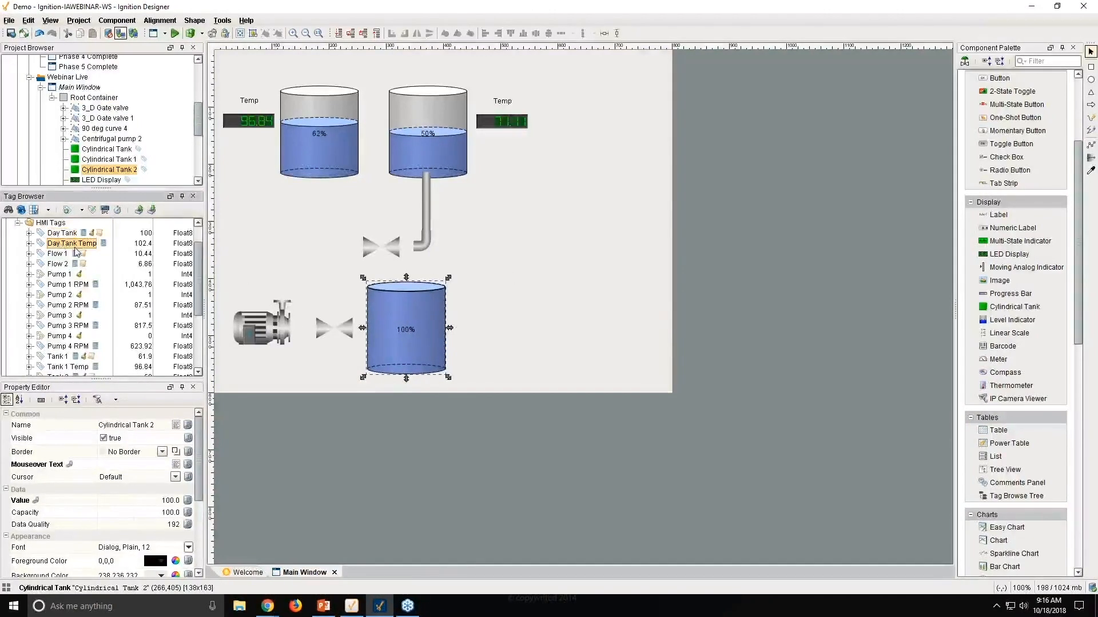
mouse_move(72, 248)
left_mouse_down()
mouse_move(312, 369)
mouse_move(340, 368)
left_mouse_up()
left_click(396, 386)
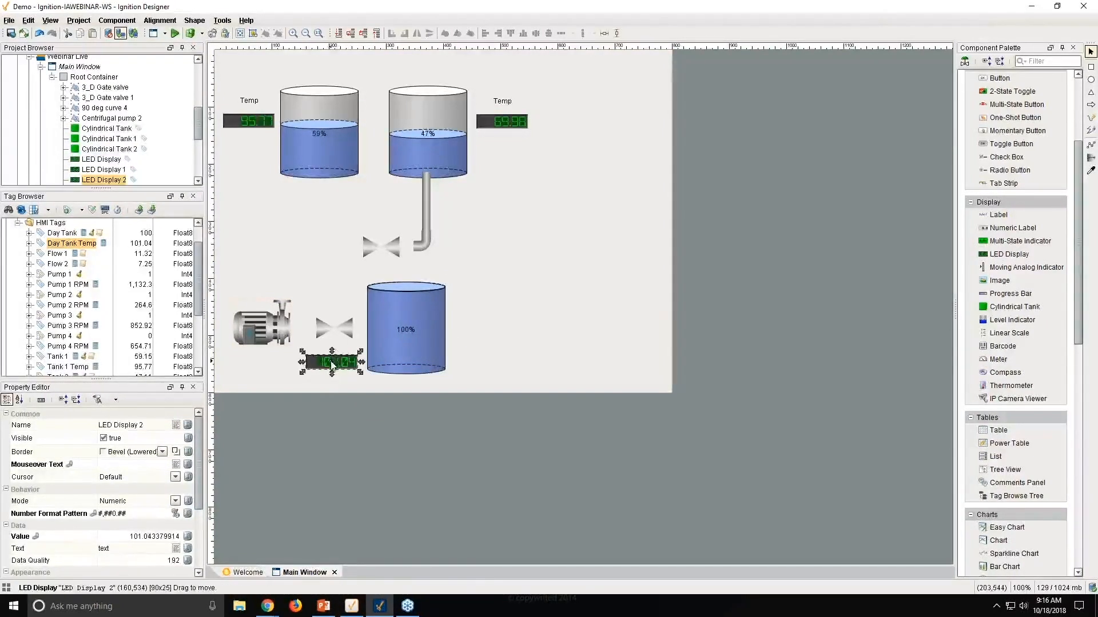
Step: Duplicate the Temp label above the new LED display and widen the main window
left_click(253, 105)
key("ctrl+c")
key("ctrl+v")
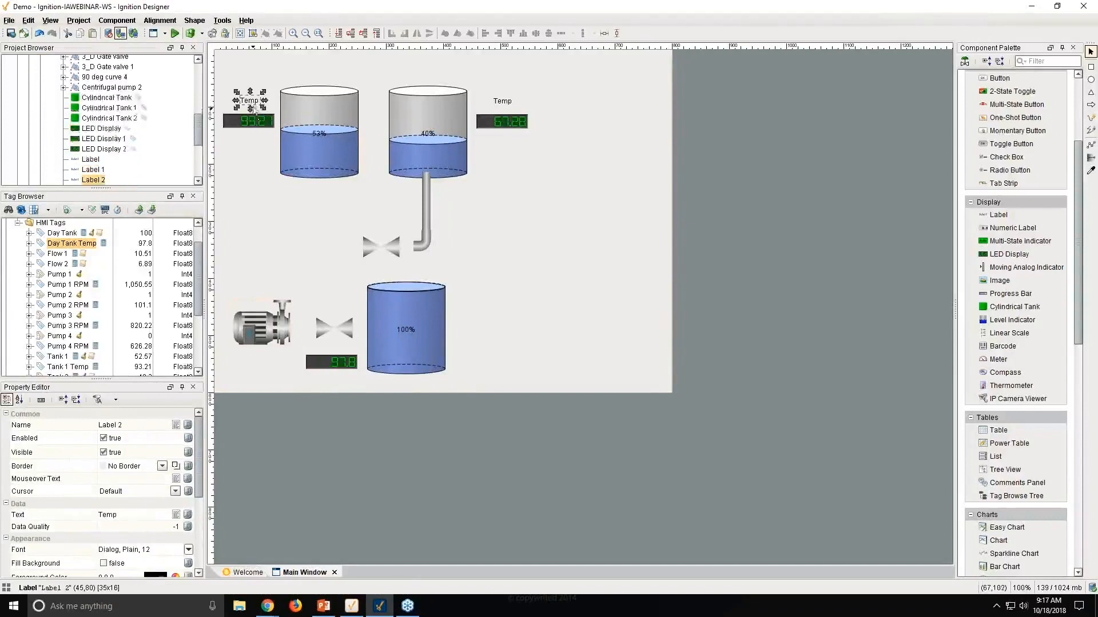
left_click_drag(255, 104, 338, 350)
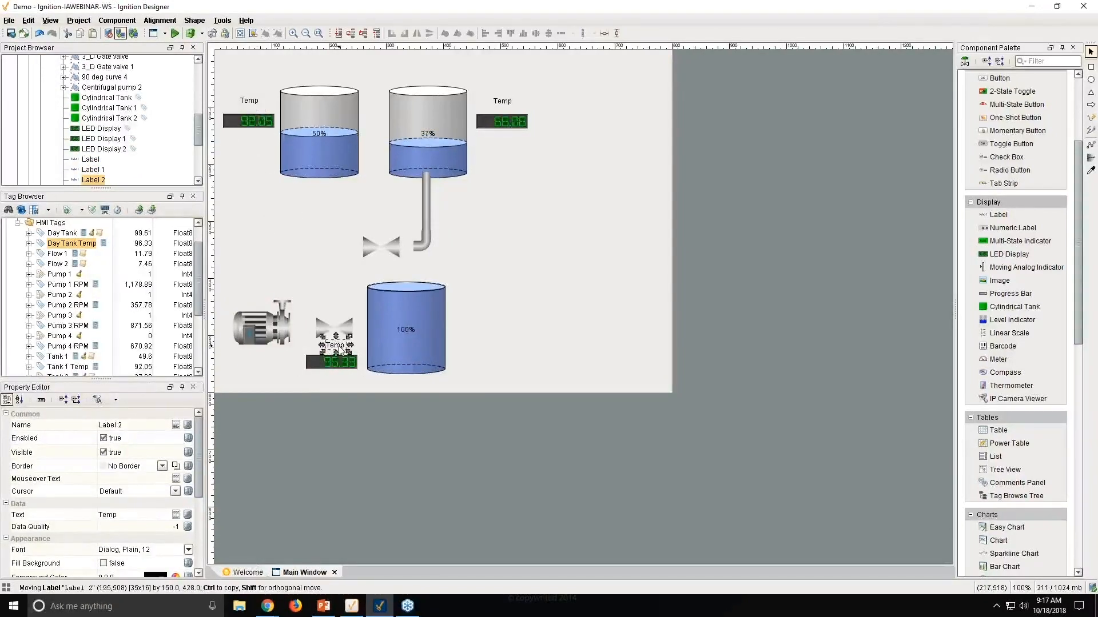
left_click(486, 337)
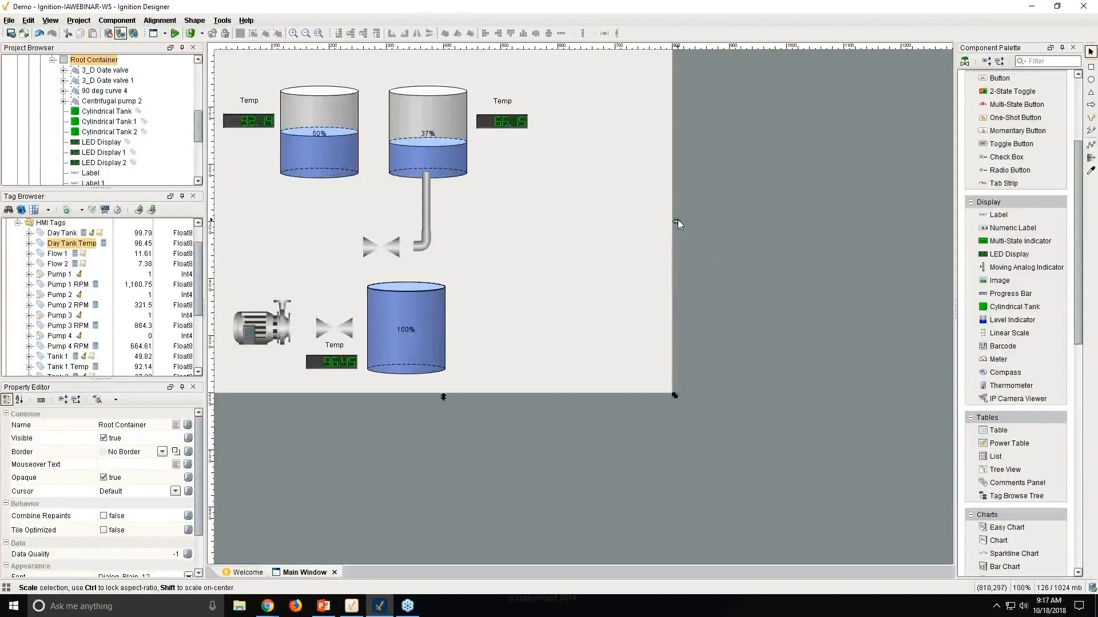
left_click_drag(678, 223, 843, 224)
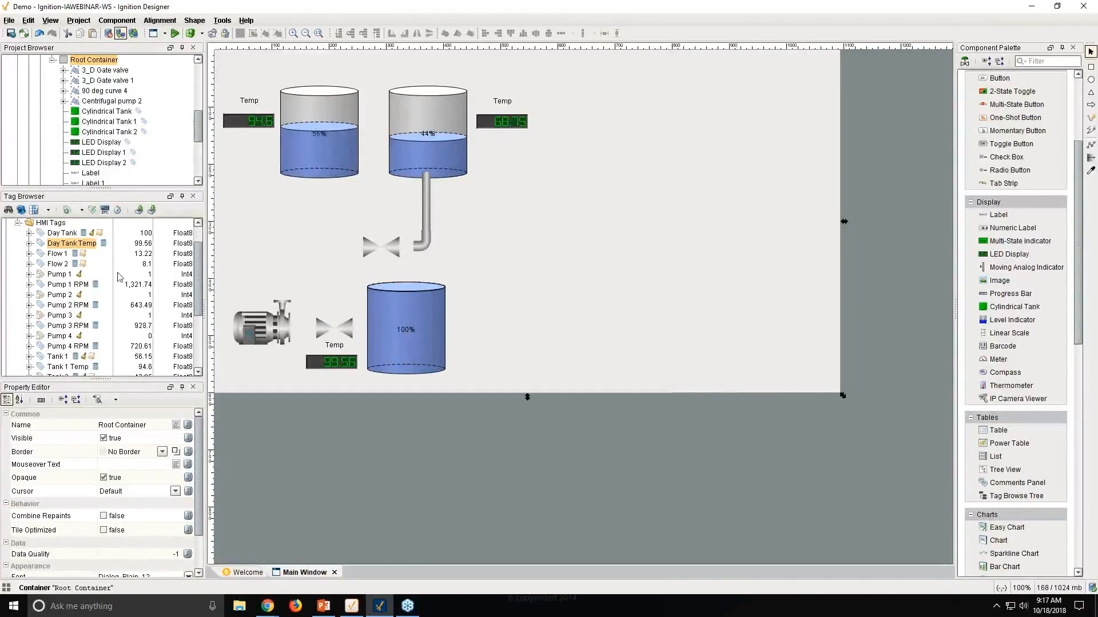
Step: Add a green Vertical pump 5 from Symbol Factory to the right of the Day Tank
left_click(964, 61)
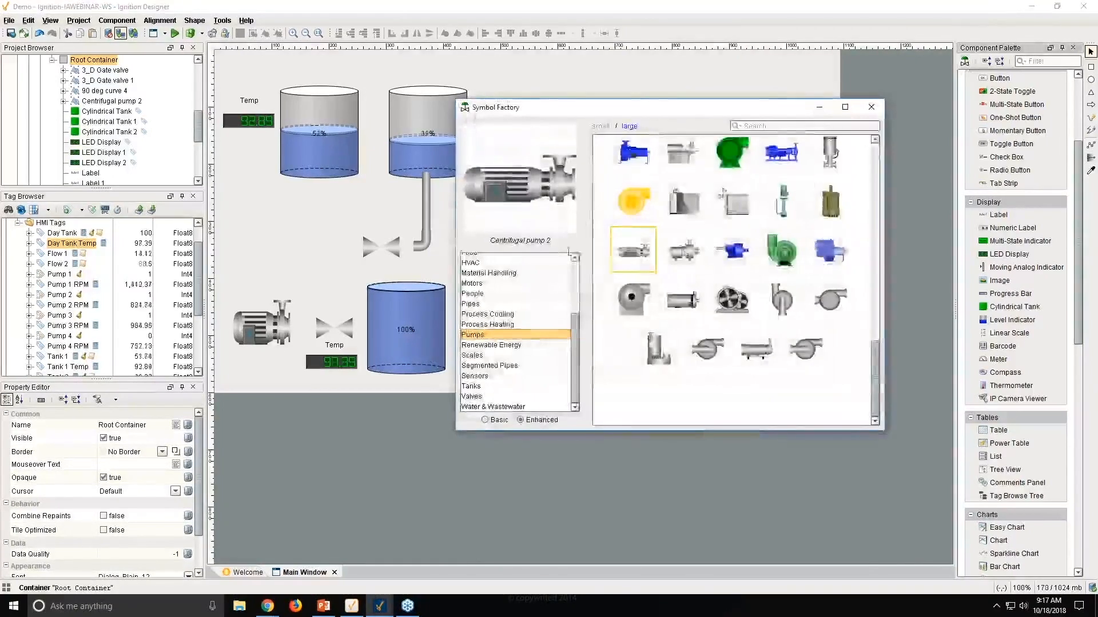
scroll(751, 290, "down", 2)
scroll(751, 291, "up", 3)
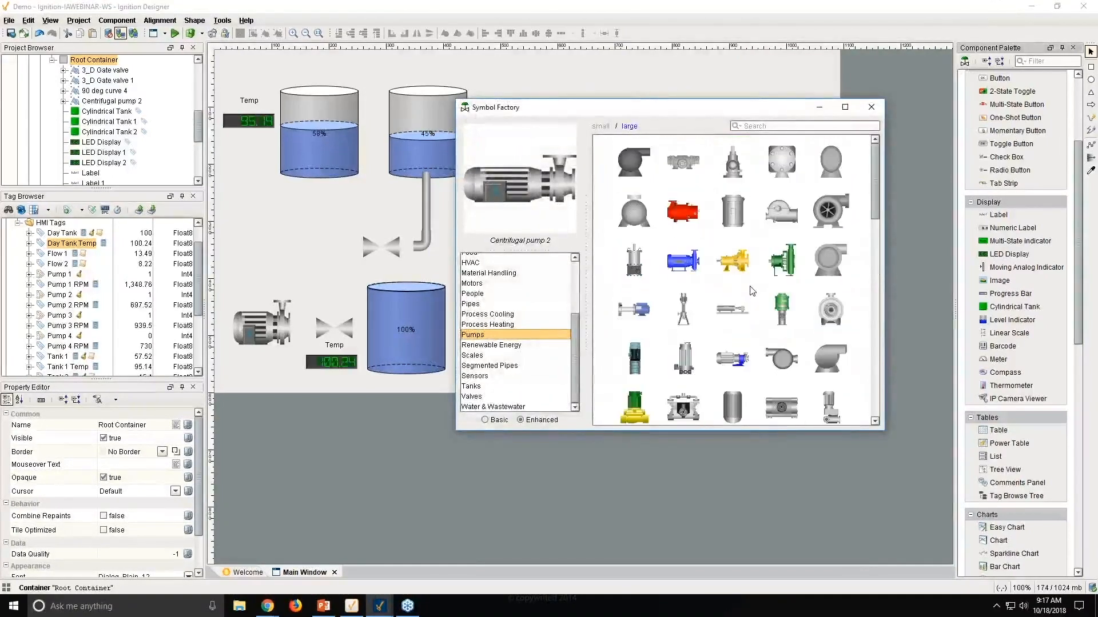
left_click(781, 298)
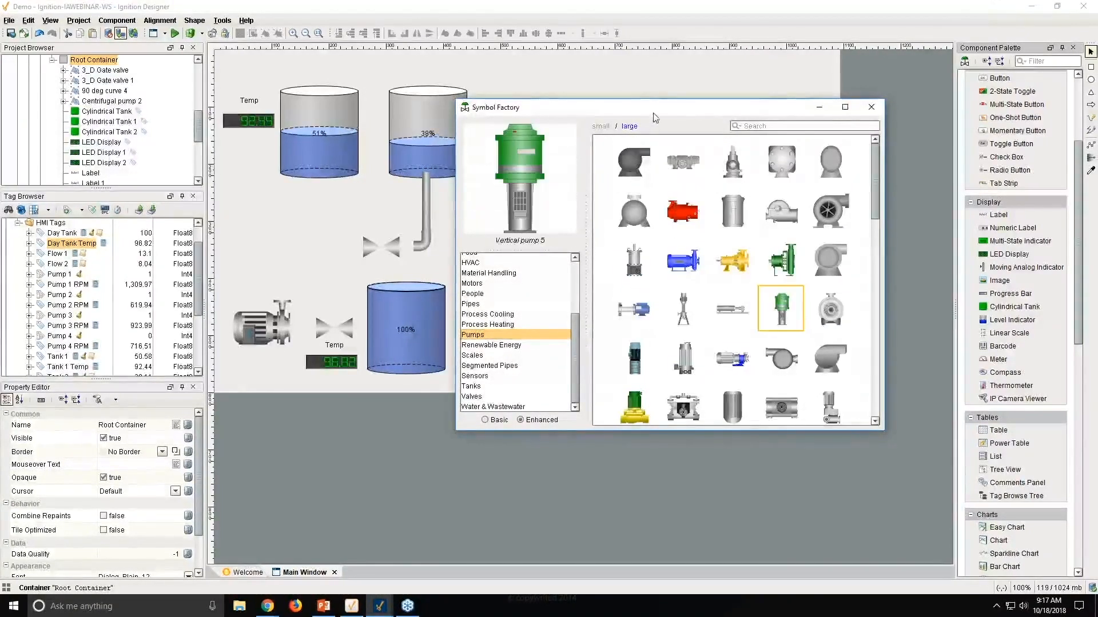
left_click_drag(654, 117, 155, 99)
left_click_drag(283, 292, 572, 251)
left_click(373, 90)
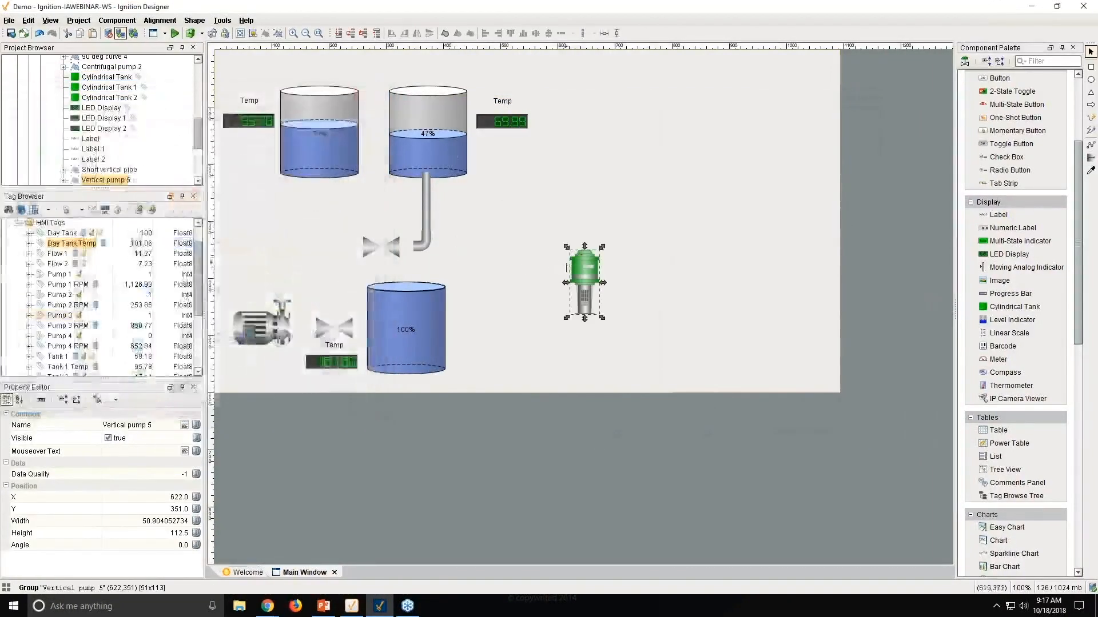
Step: Copy-paste the vertical pump into a row of four beside the Day Tank
key("ctrl+c")
key("ctrl+v")
left_click_drag(560, 278, 744, 270)
key("ctrl+v")
key("ctrl+v")
left_click(701, 343)
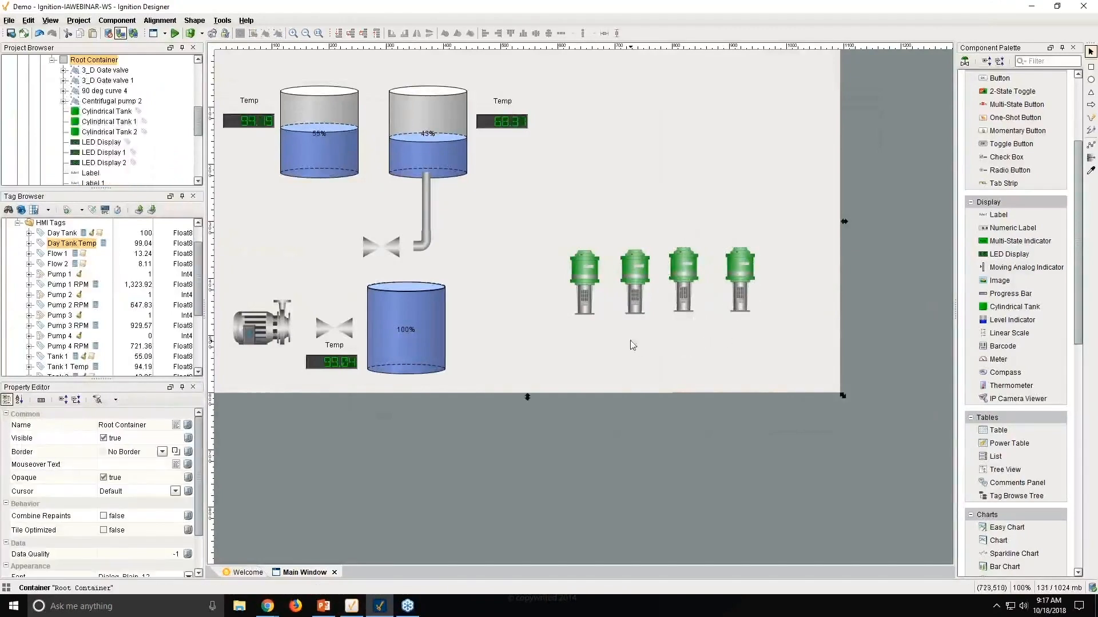
left_click(592, 275)
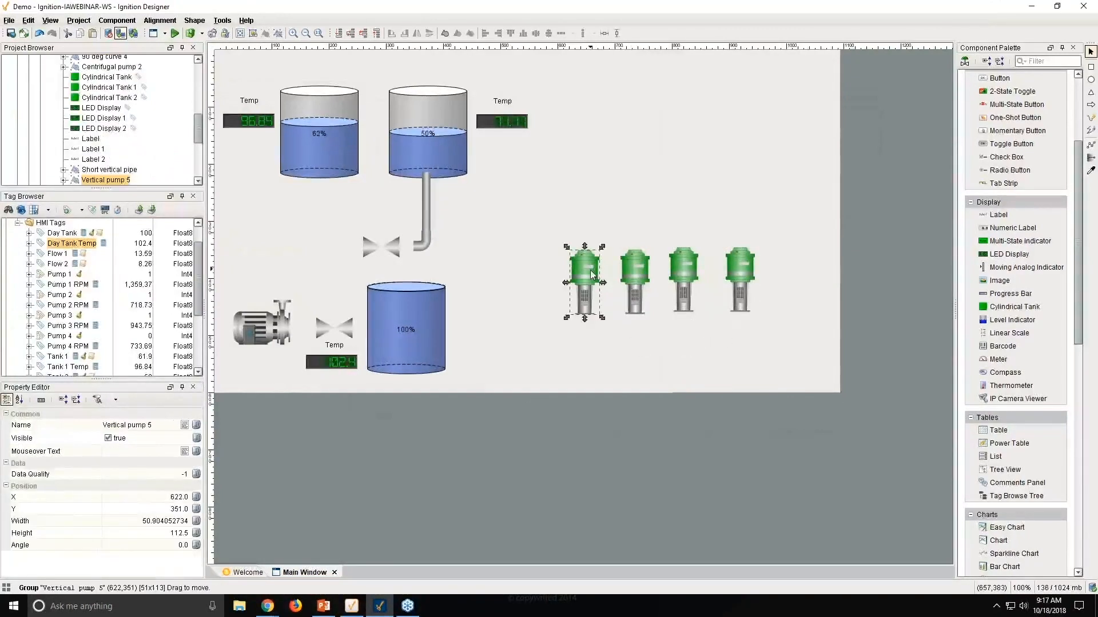
left_click(637, 273)
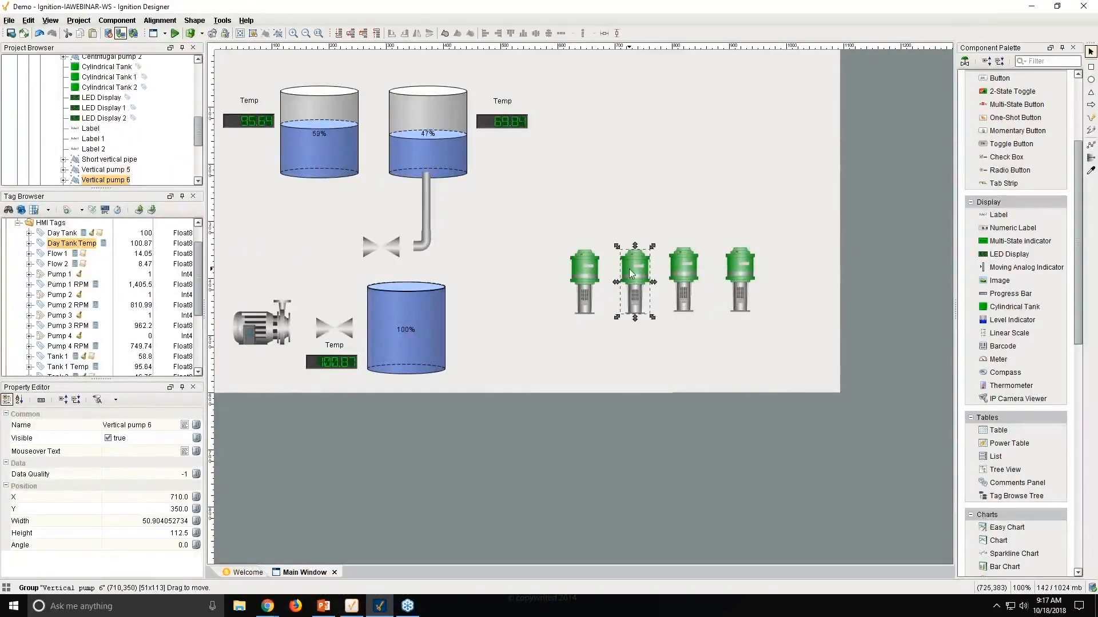
left_click(588, 275)
left_click(539, 282)
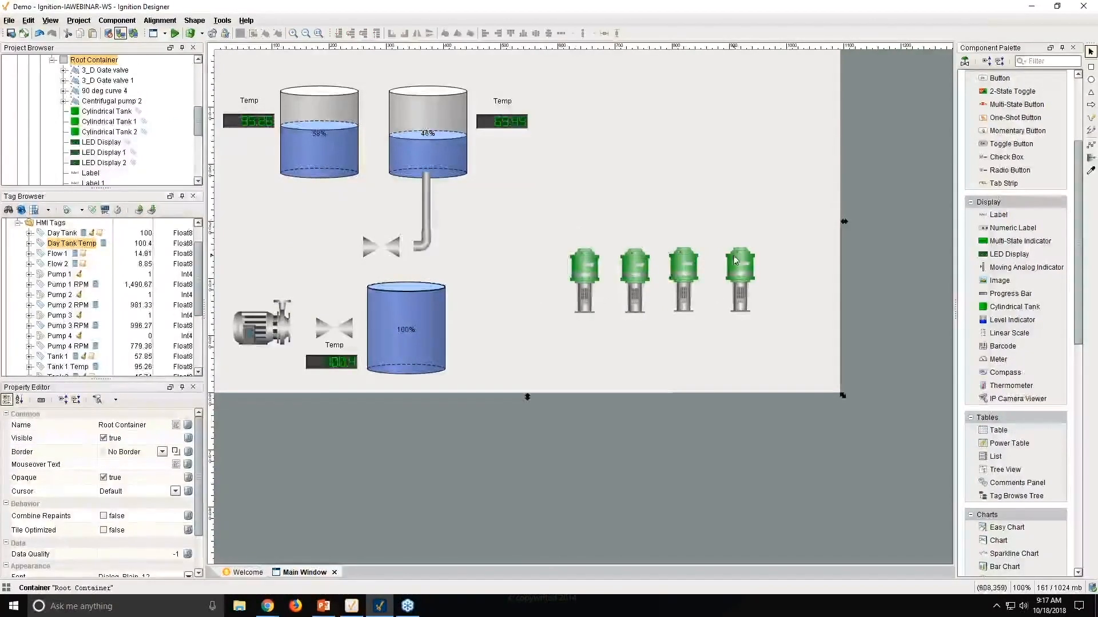
Step: Space the four selected vertical pumps evenly with a padding of 10
left_click_drag(542, 230, 773, 336)
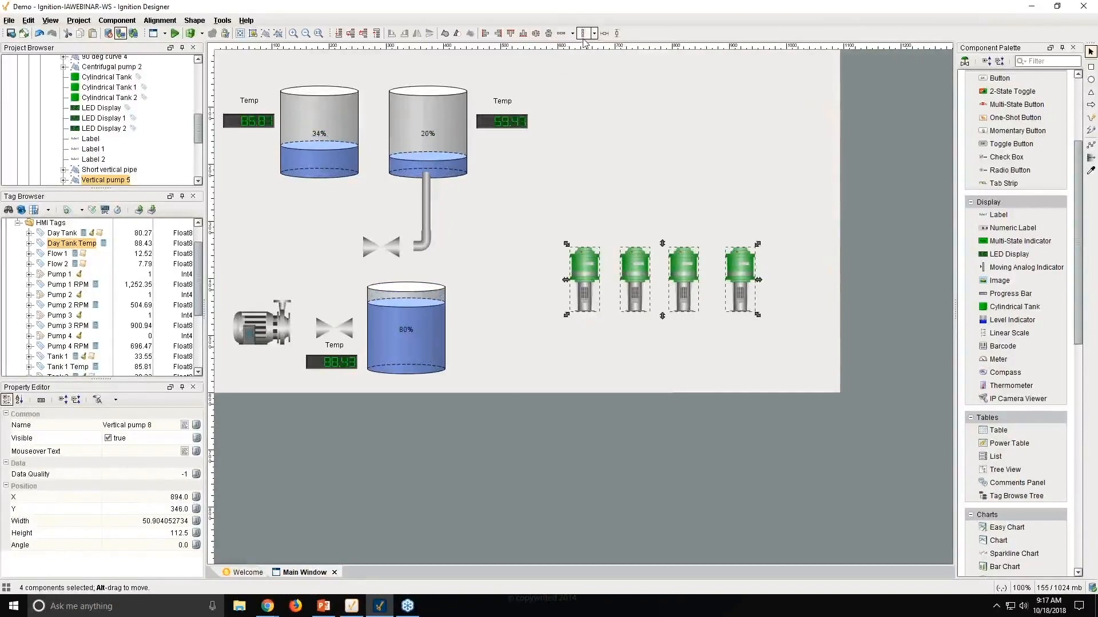
left_click(562, 35)
type("5")
type("10")
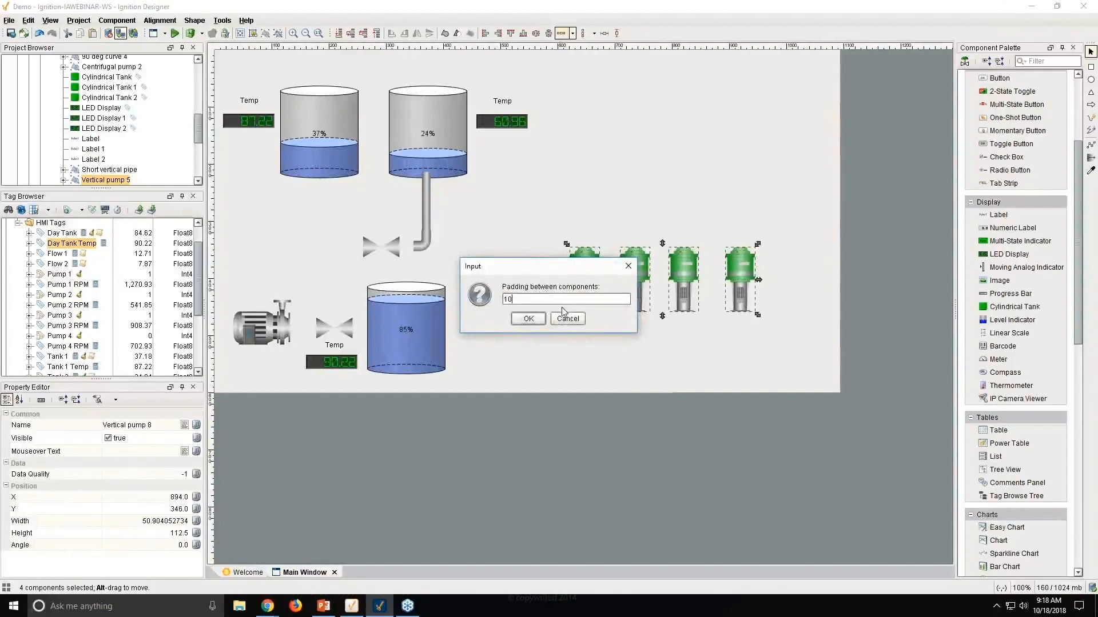
key("Return")
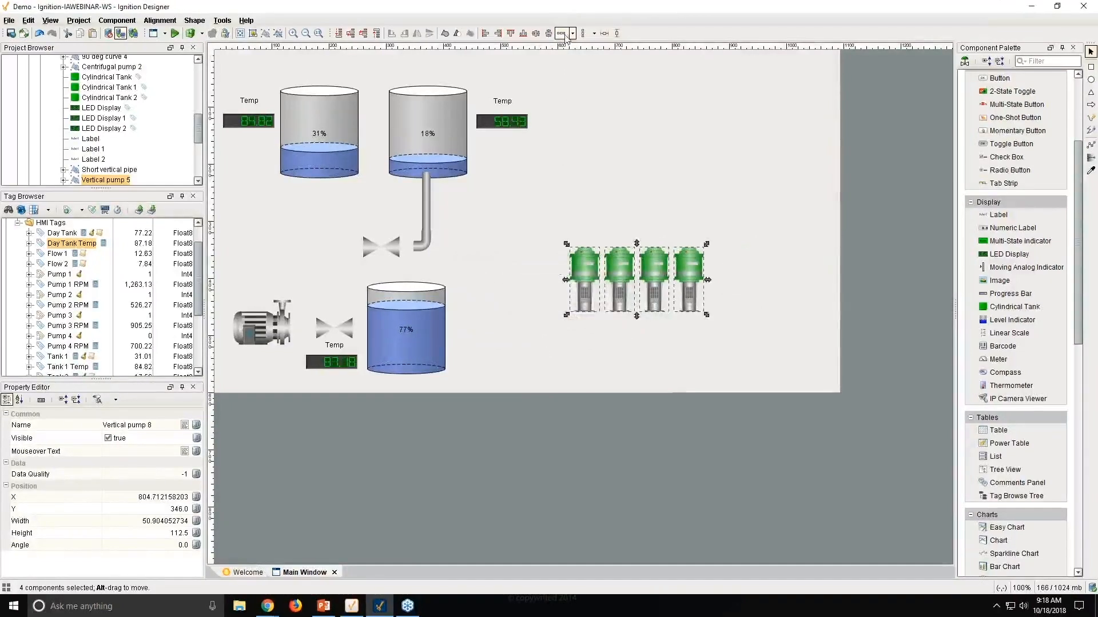
left_click(561, 34)
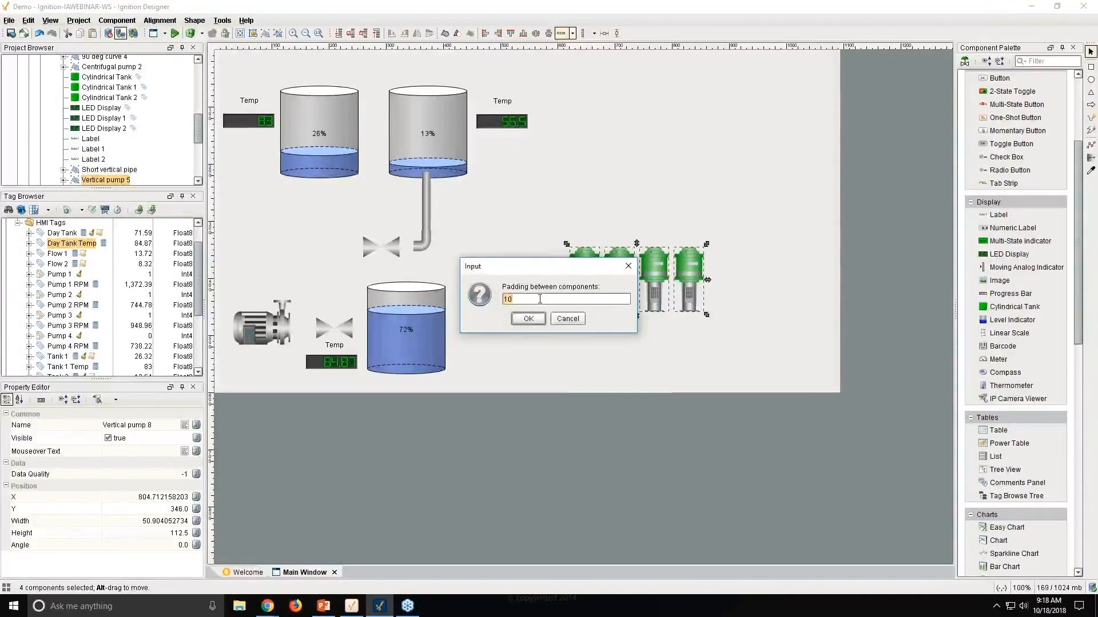
key("Return")
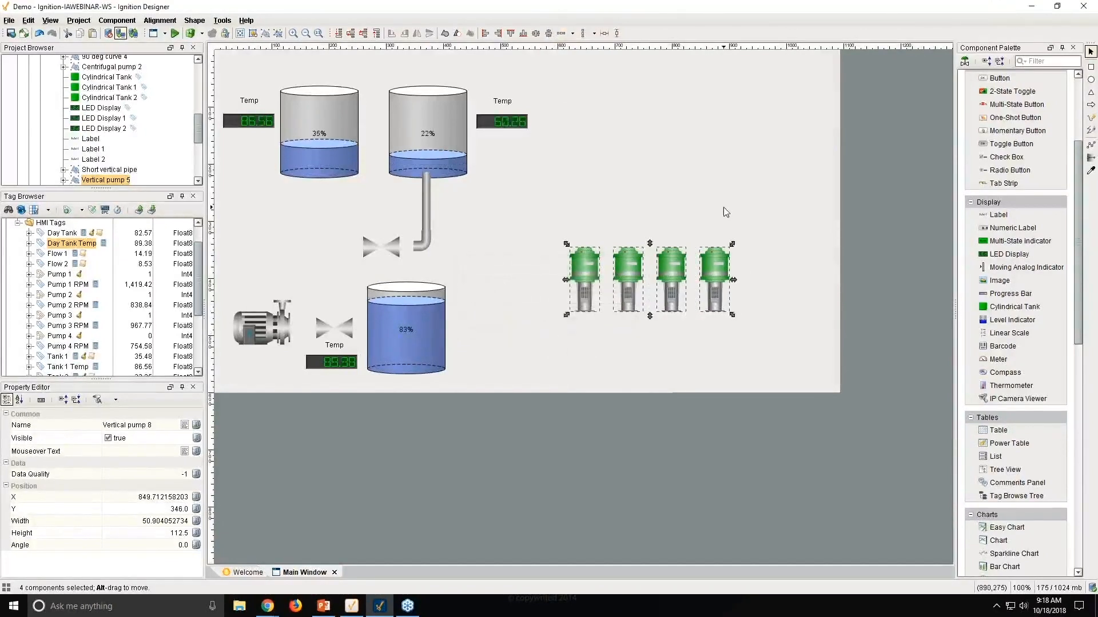
left_click(725, 215)
Step: Move the row of four pumps slightly right and up
left_click_drag(516, 225, 790, 336)
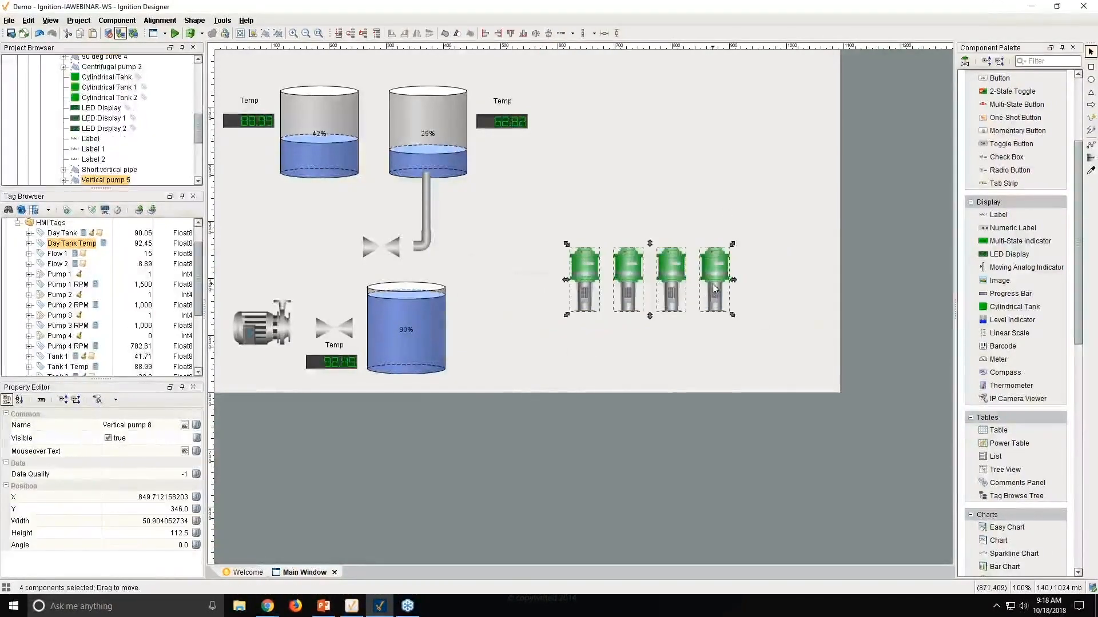
left_click_drag(714, 289, 734, 279)
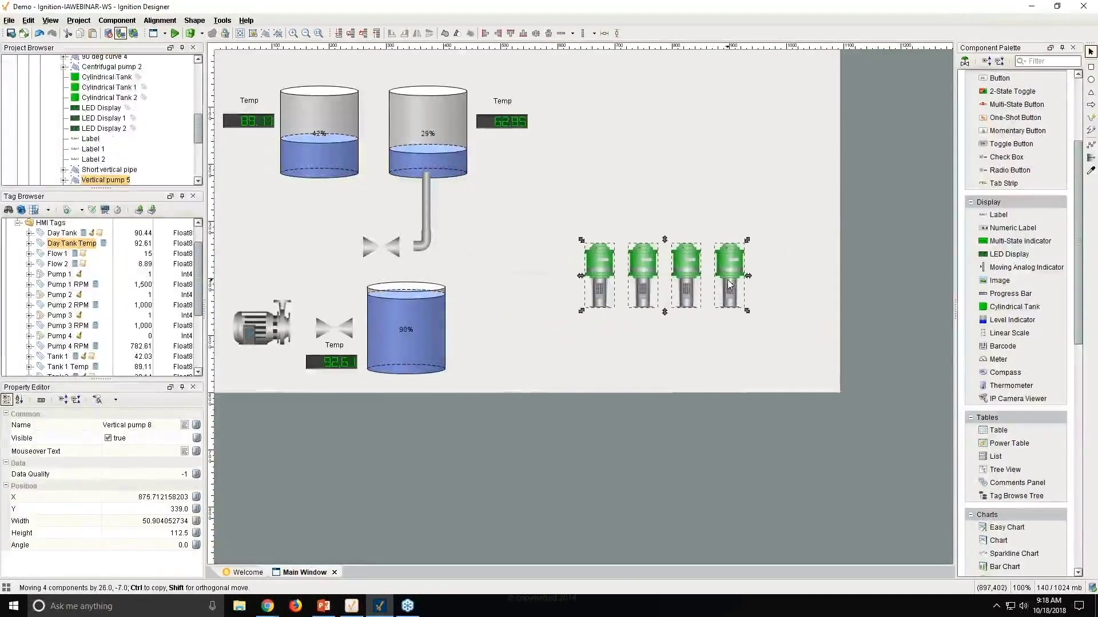
left_click(700, 218)
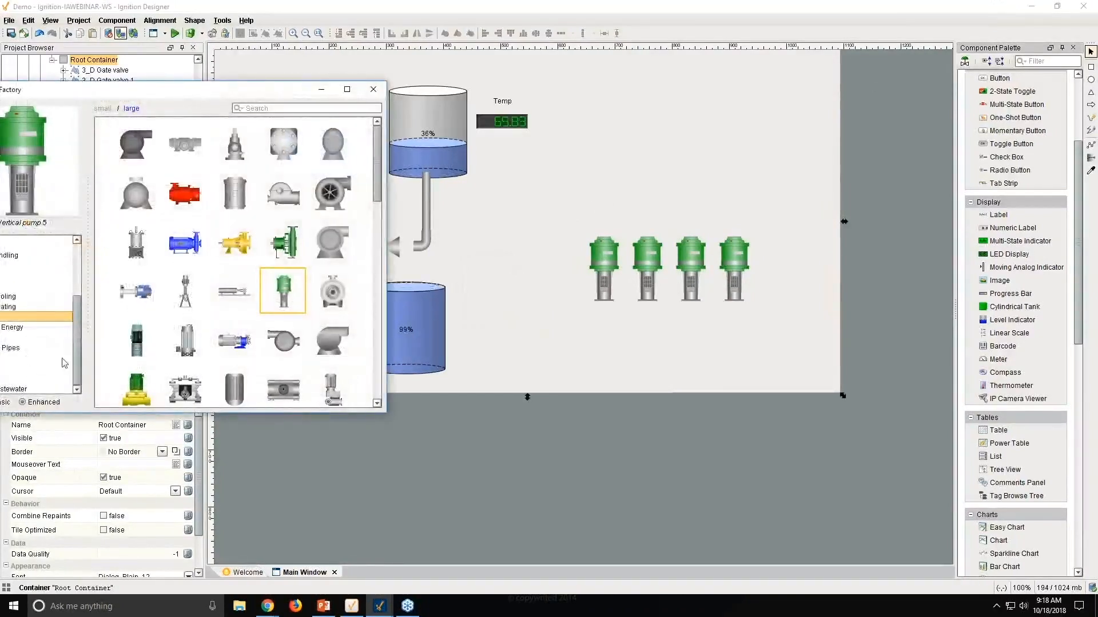
Step: Drop Hand valve symbols from Symbol Factory's Valves category above the pumps
left_click_drag(172, 91, 264, 71)
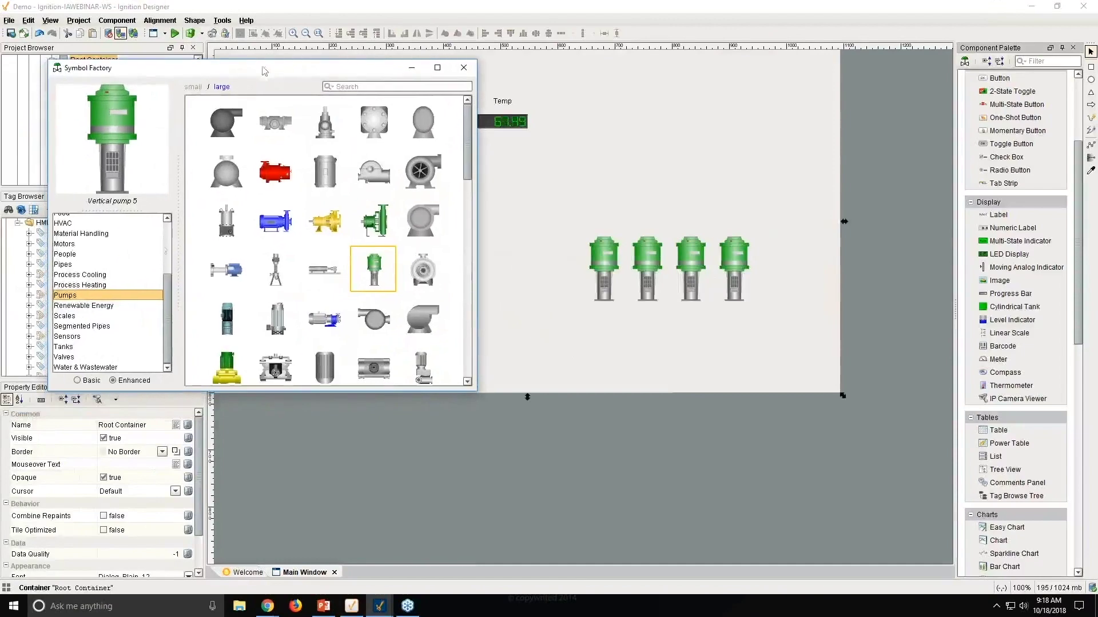
left_click(81, 357)
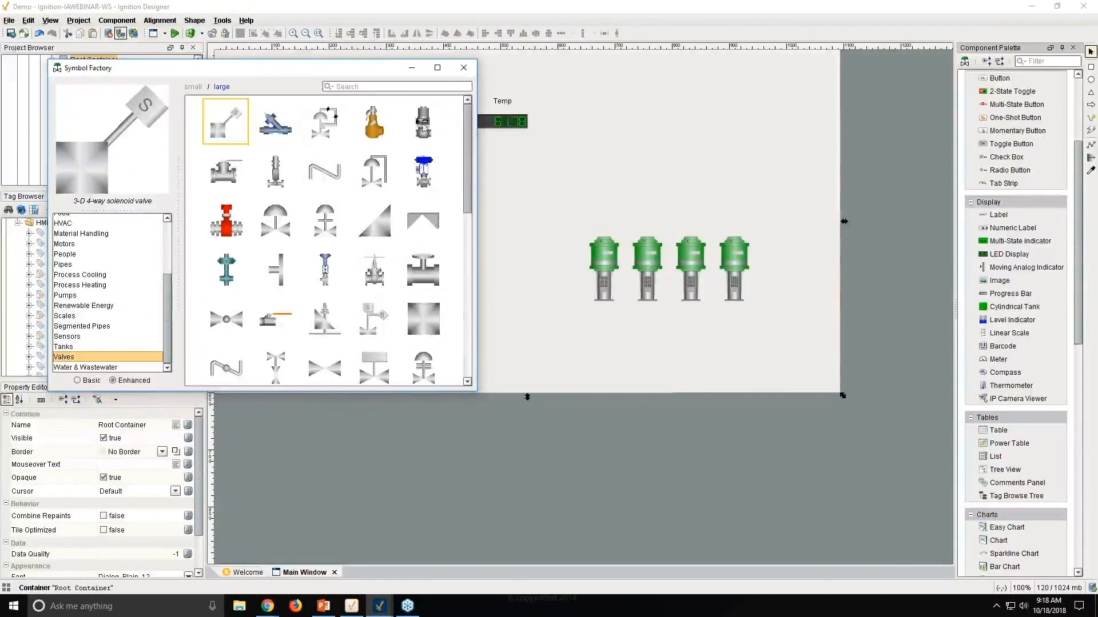
scroll(430, 204, "down", 5)
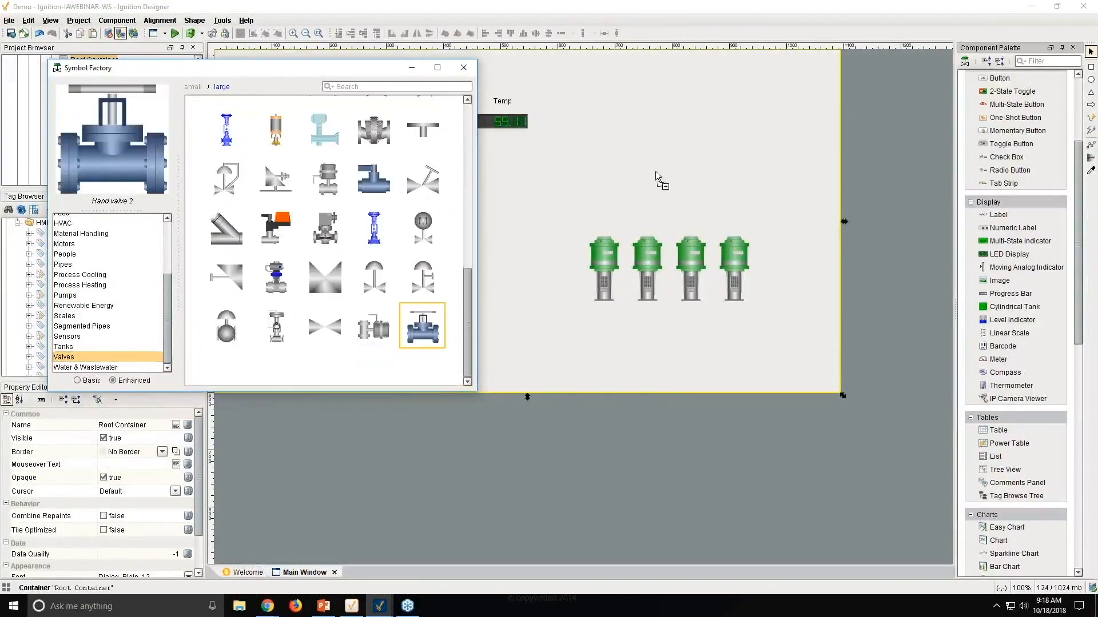
left_click_drag(423, 325, 657, 180)
left_click_drag(422, 326, 764, 184)
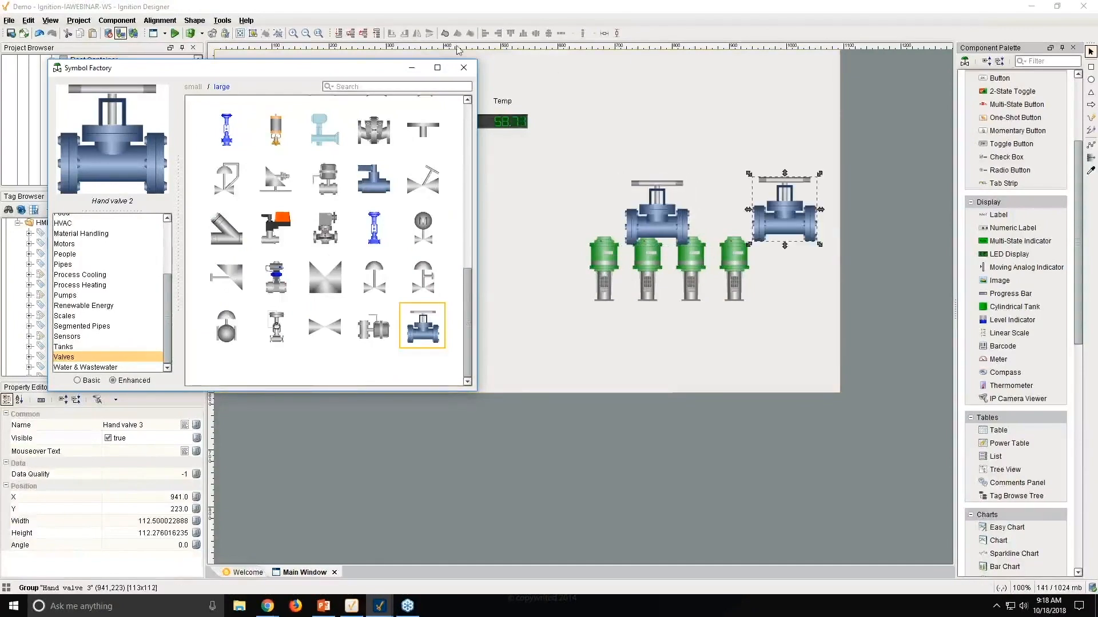
left_click(463, 67)
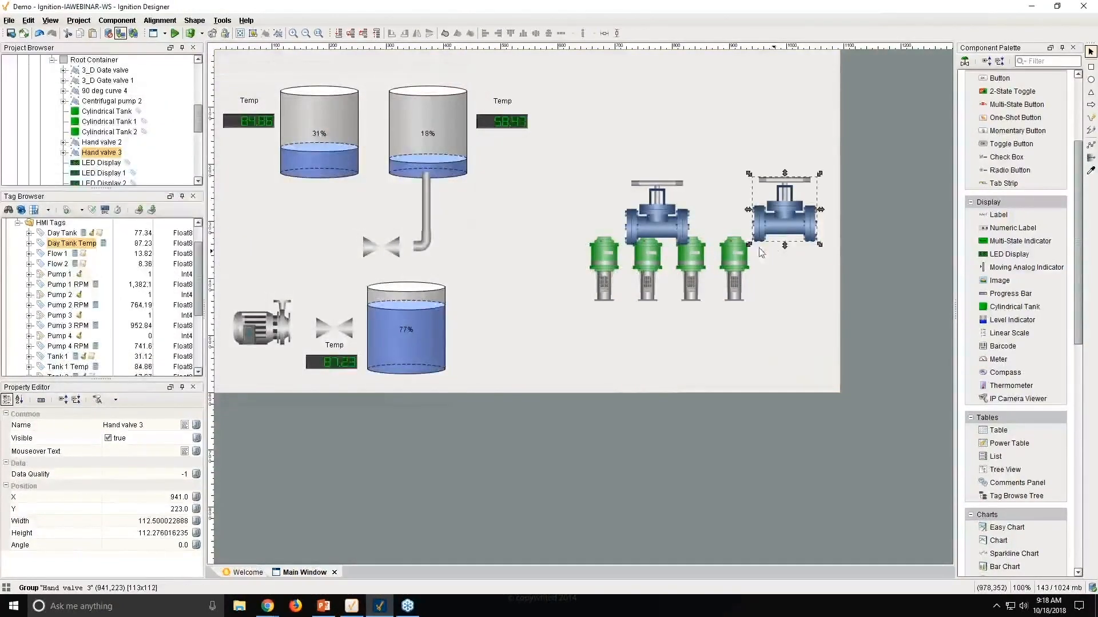
Step: Delete the extra valve, shrink the remaining one to half size and keep a copy beside it
key("Delete")
left_click(536, 322)
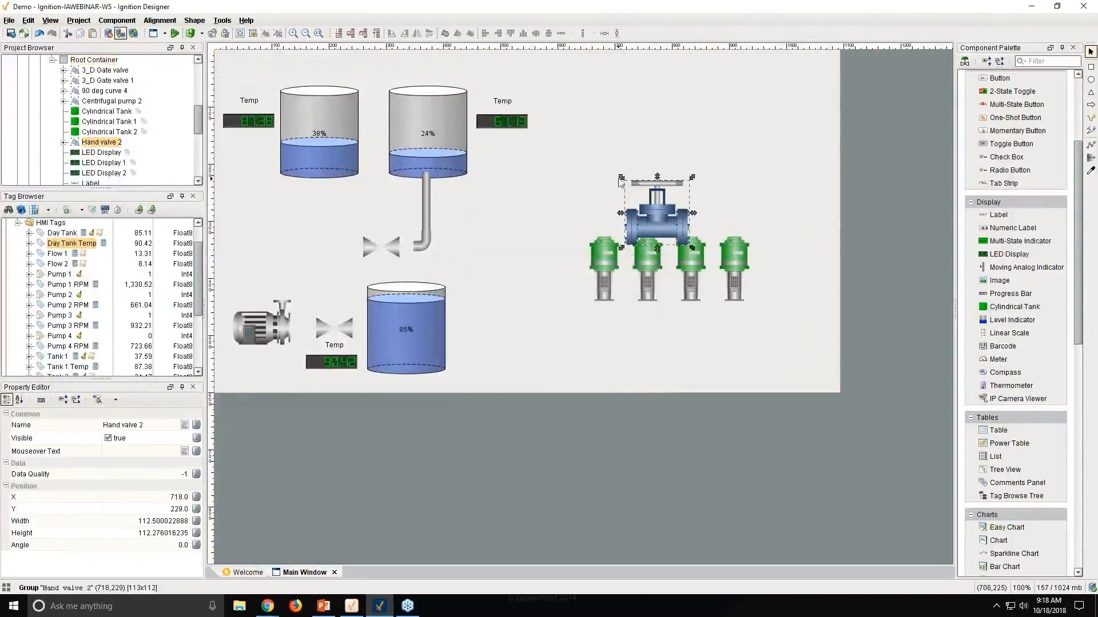
mouse_move(621, 179)
left_mouse_down()
mouse_move(656, 210)
mouse_move(630, 195)
mouse_move(714, 196)
left_mouse_up()
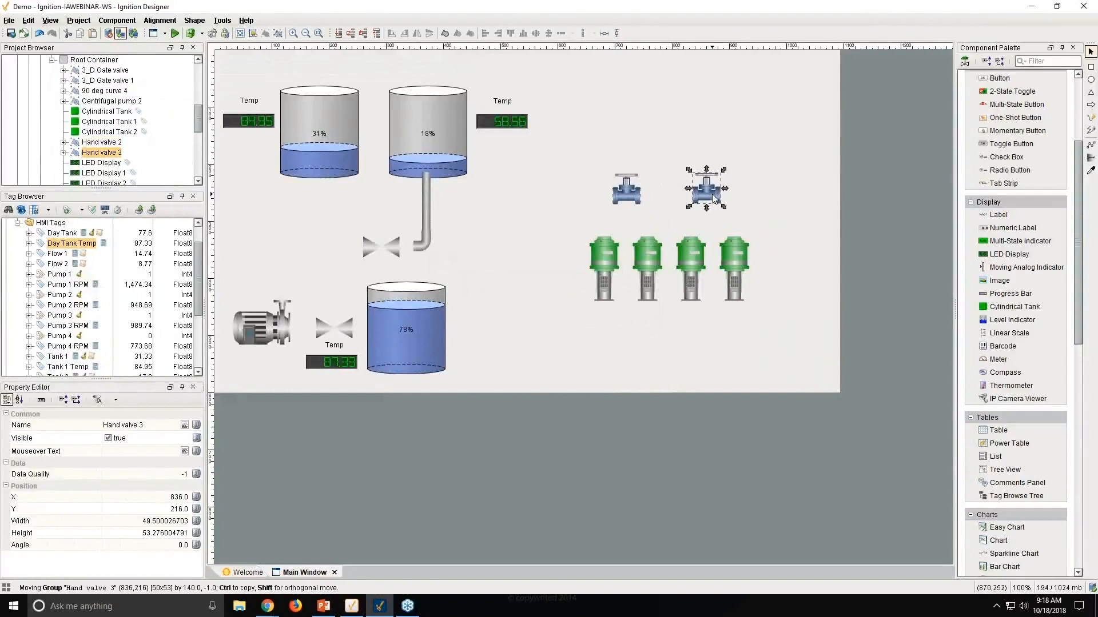
left_click(677, 154)
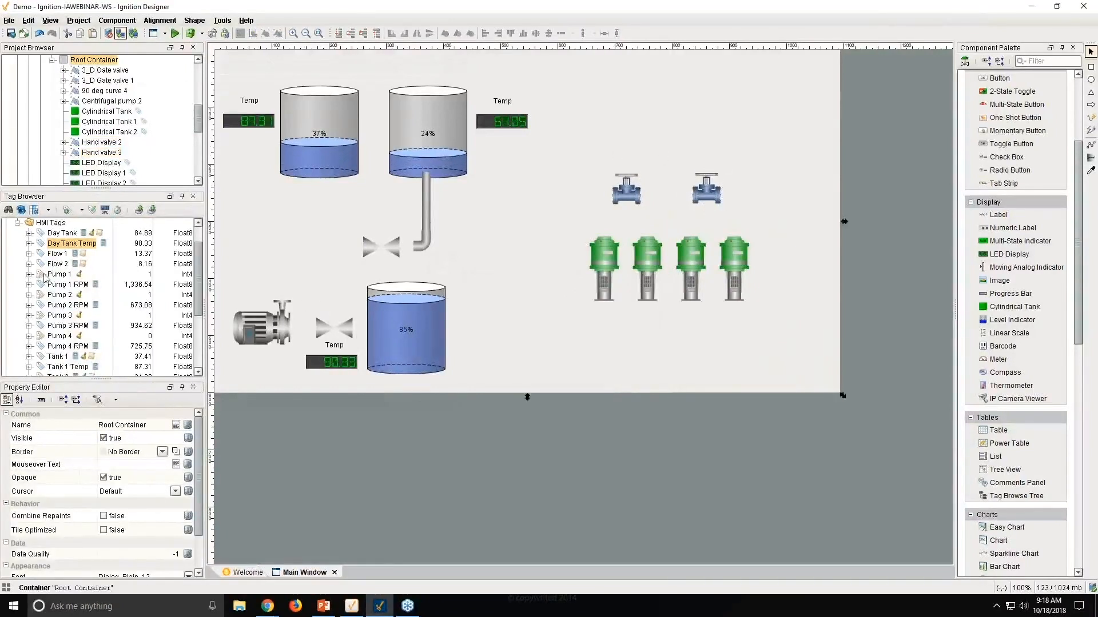
Step: Show the Flow 1 tag as an LED display above the left hand valve
left_click_drag(56, 254, 613, 163)
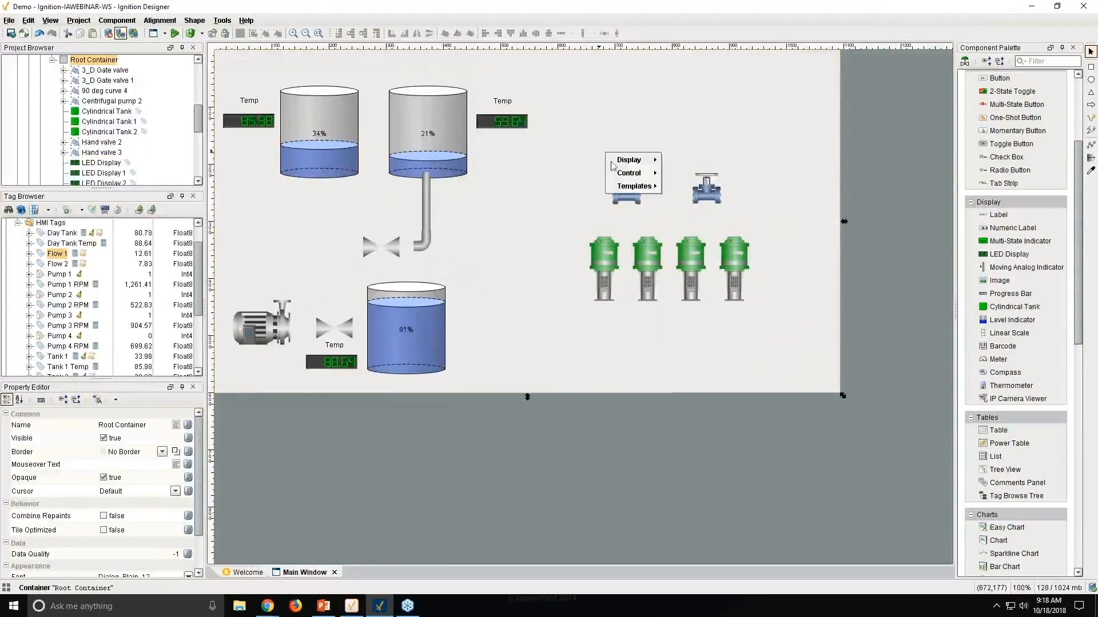
left_click(682, 172)
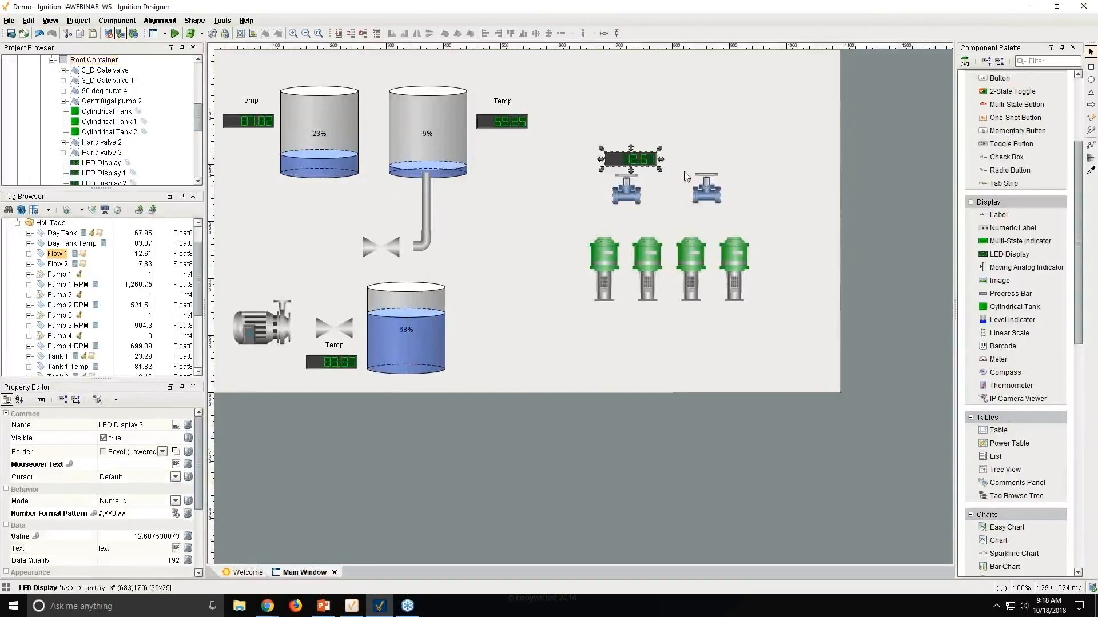
left_click_drag(635, 160, 630, 142)
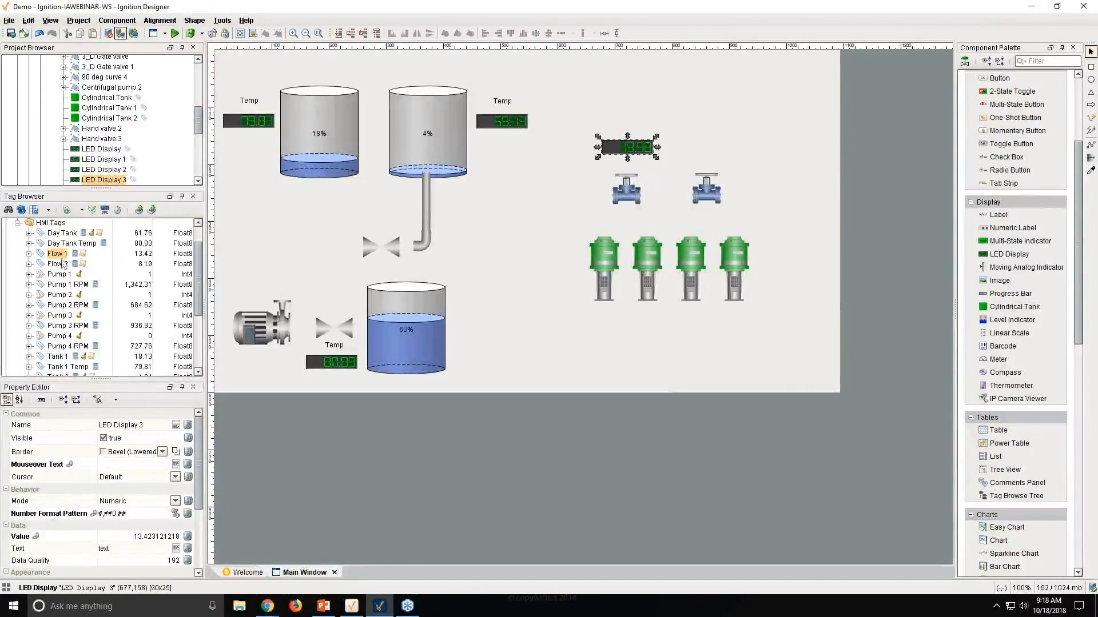
Step: Show the Flow 2 tag as an LED display above the right hand valve
left_click_drag(57, 265, 695, 147)
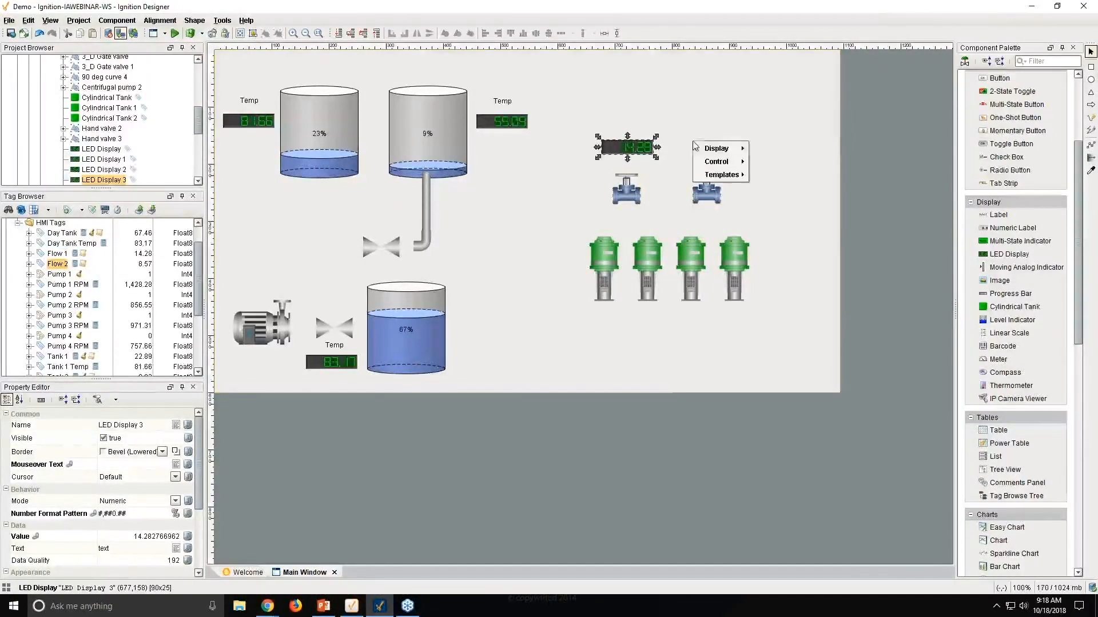
mouse_move(717, 148)
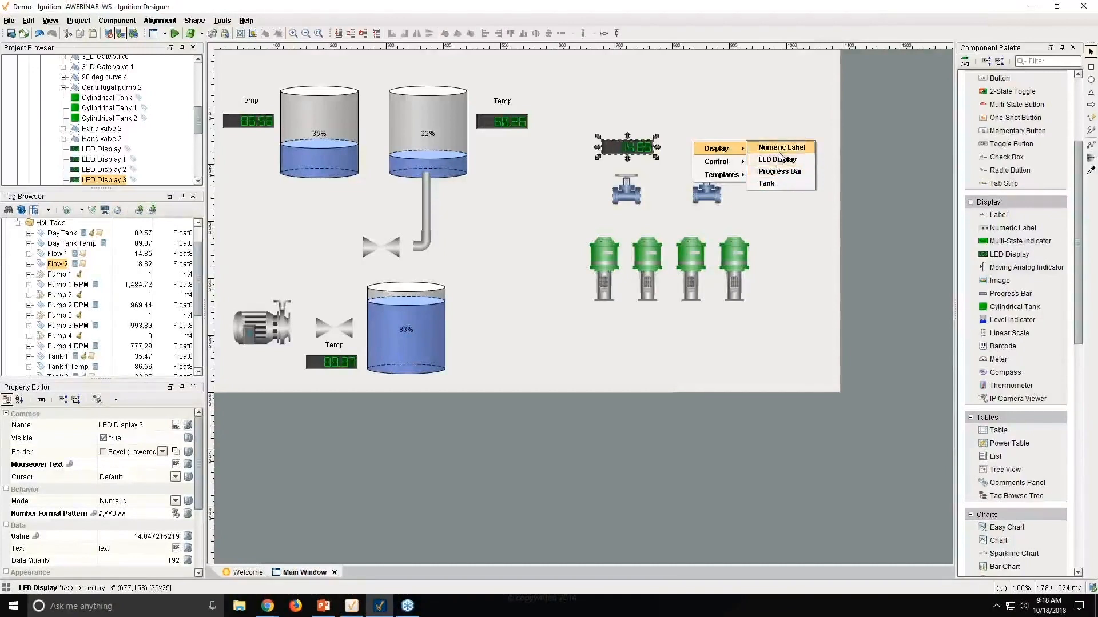
left_click(778, 160)
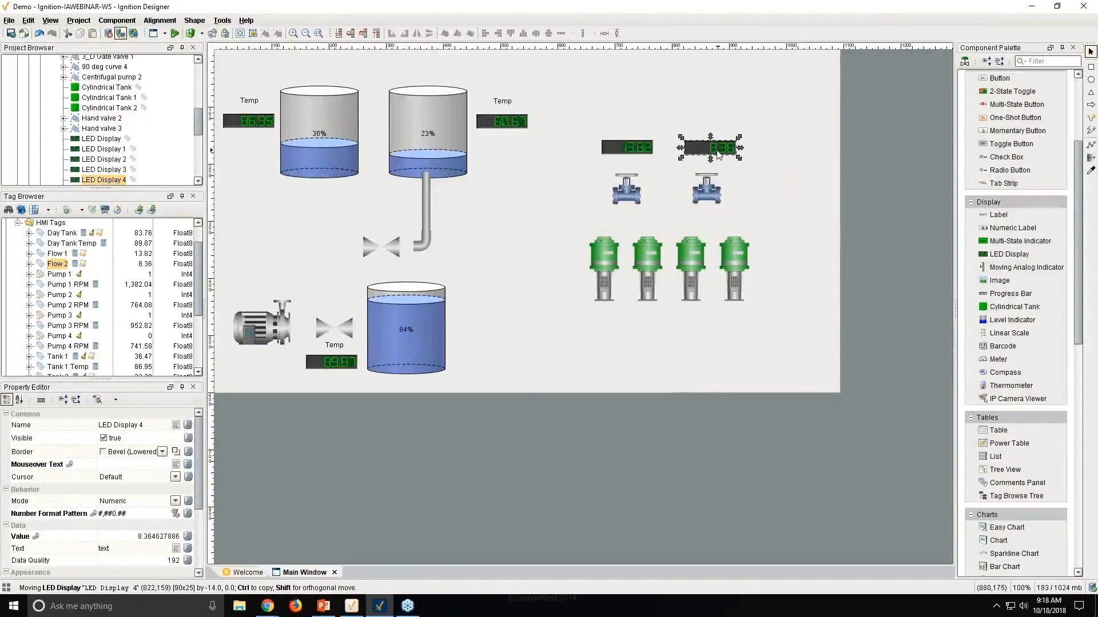
key("Escape")
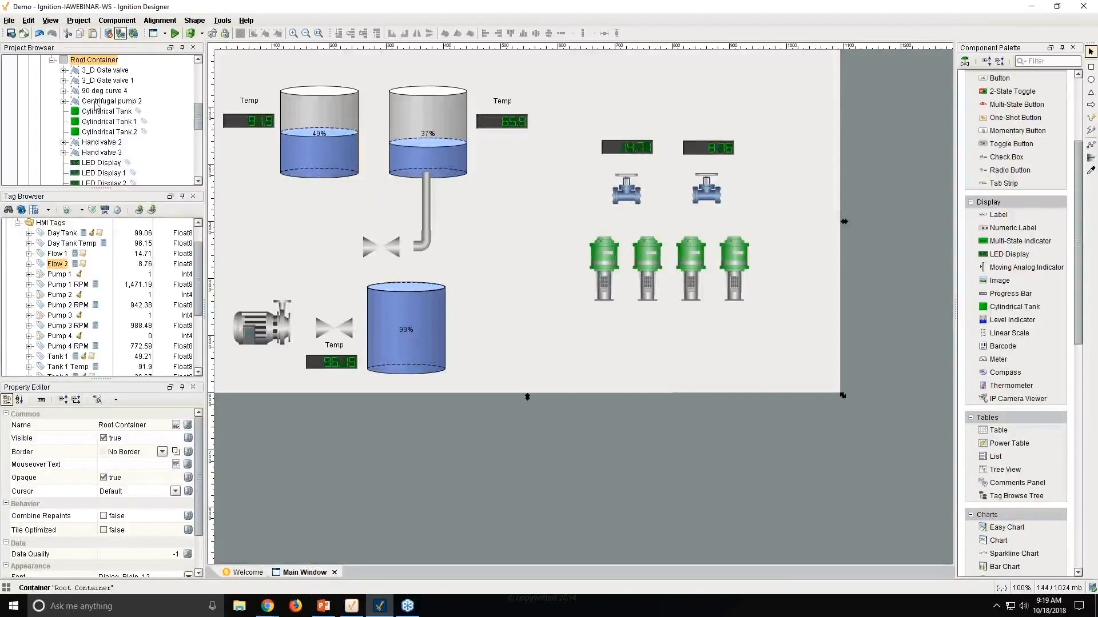
Step: Open the Phase 1 Complete window from the Project Browser and select its Traditional container
left_click(54, 61)
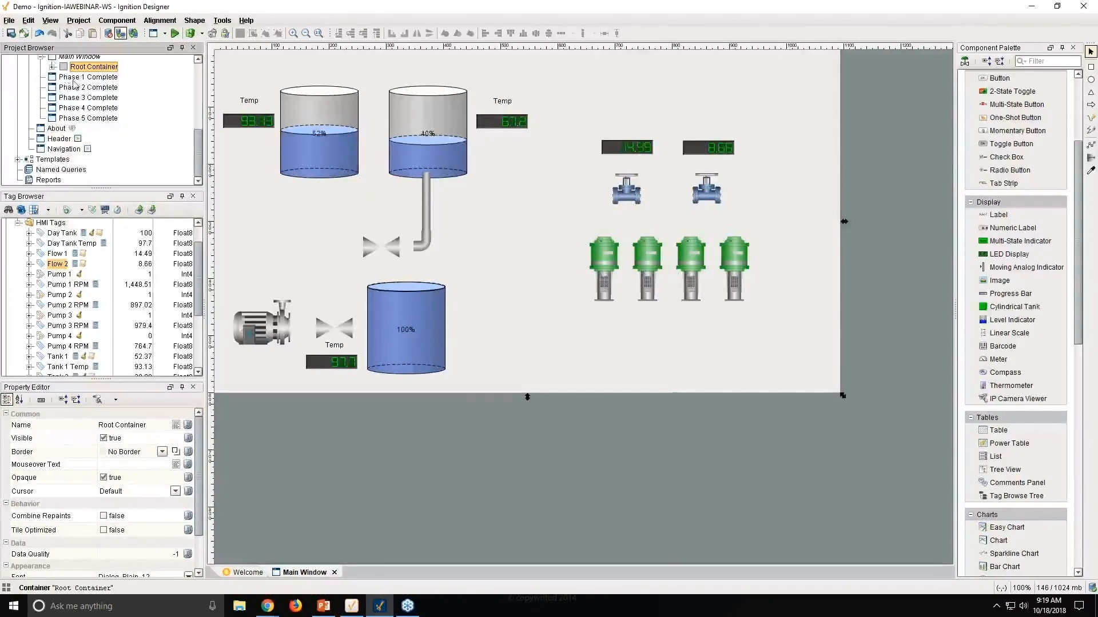
double_click(72, 77)
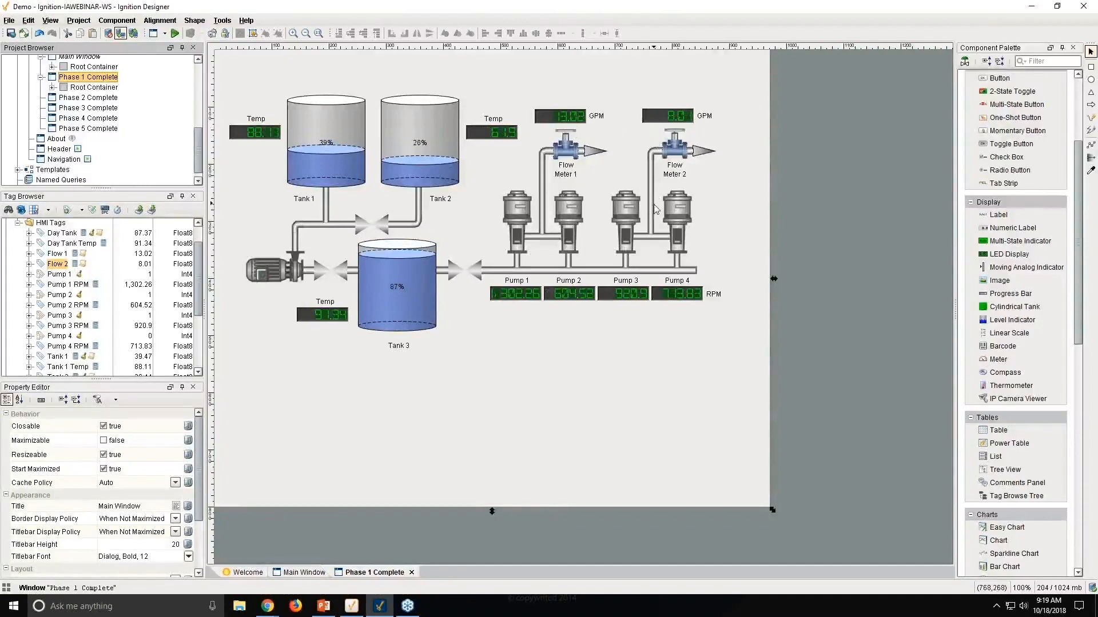
left_click(589, 336)
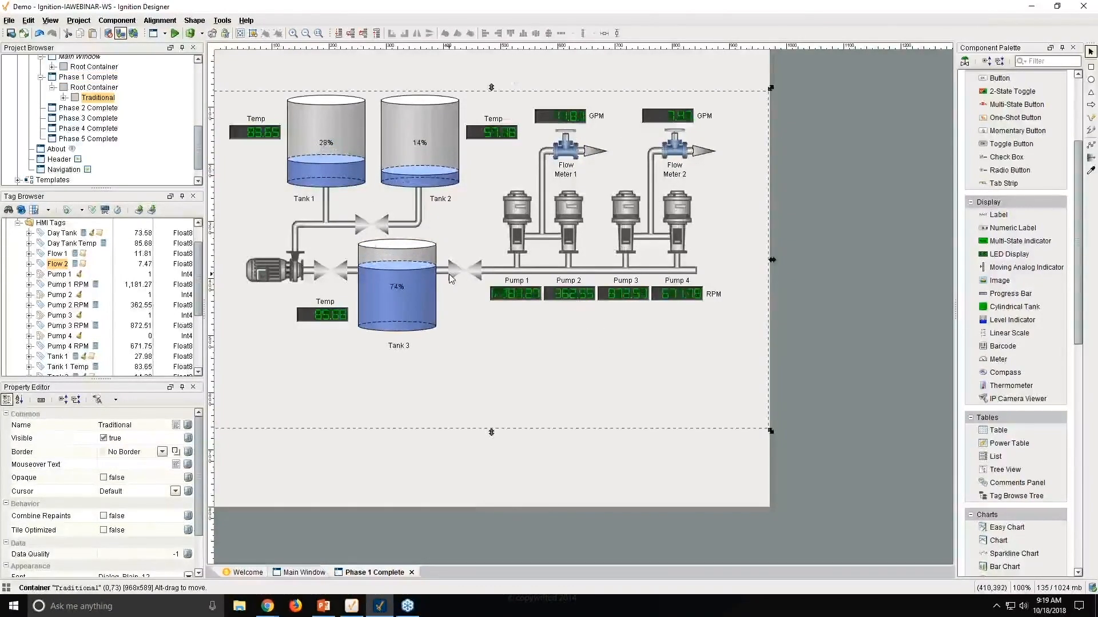